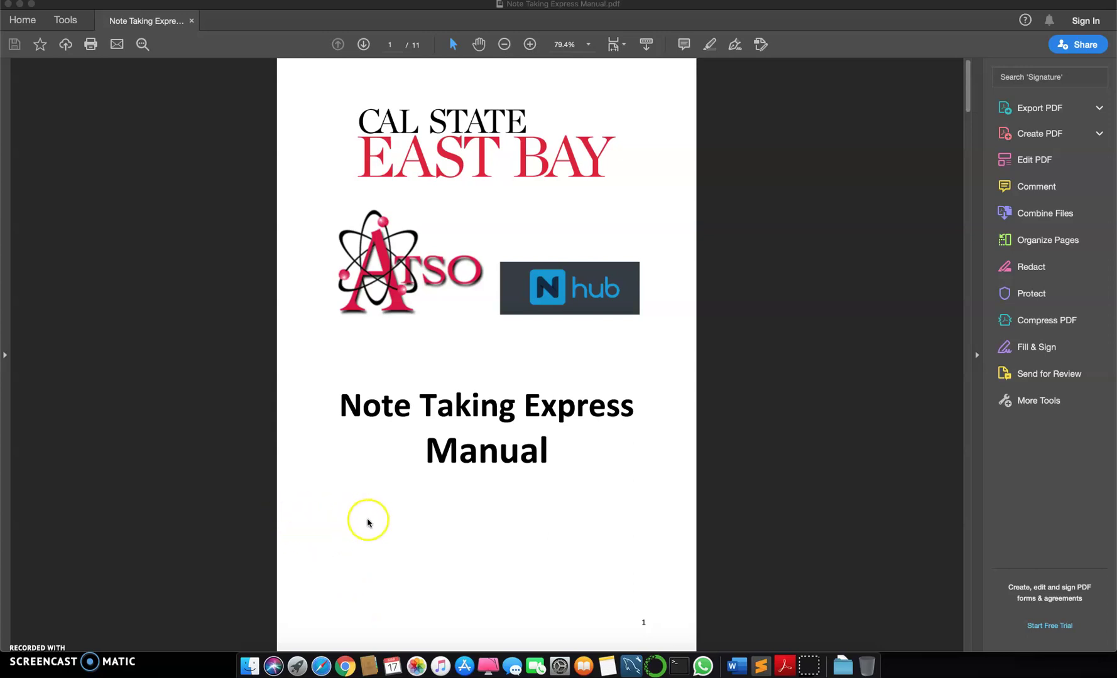
Scroll the Note Taking Express Manual past the Table of Contents to the page 3 Login section.
{"action": "scroll", "coordinate": [451, 524], "scroll_direction": "down", "scroll_amount": 5}
{"action": "scroll", "coordinate": [429, 517], "scroll_direction": "down", "scroll_amount": 3}
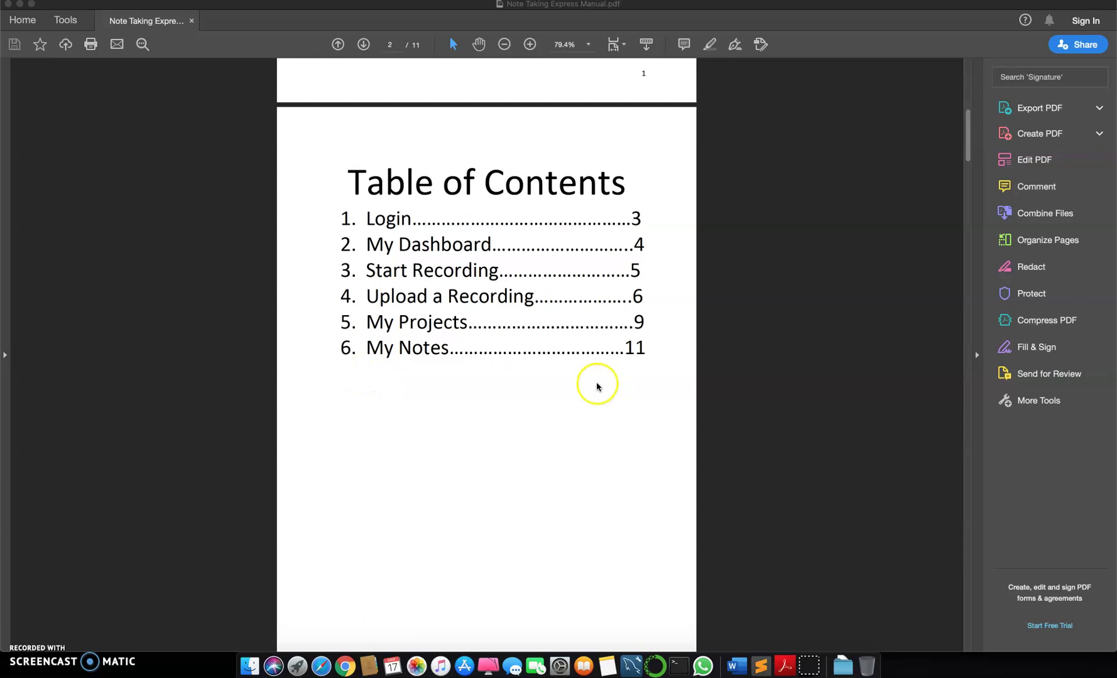
{"action": "scroll", "coordinate": [497, 435], "scroll_direction": "down", "scroll_amount": 10}
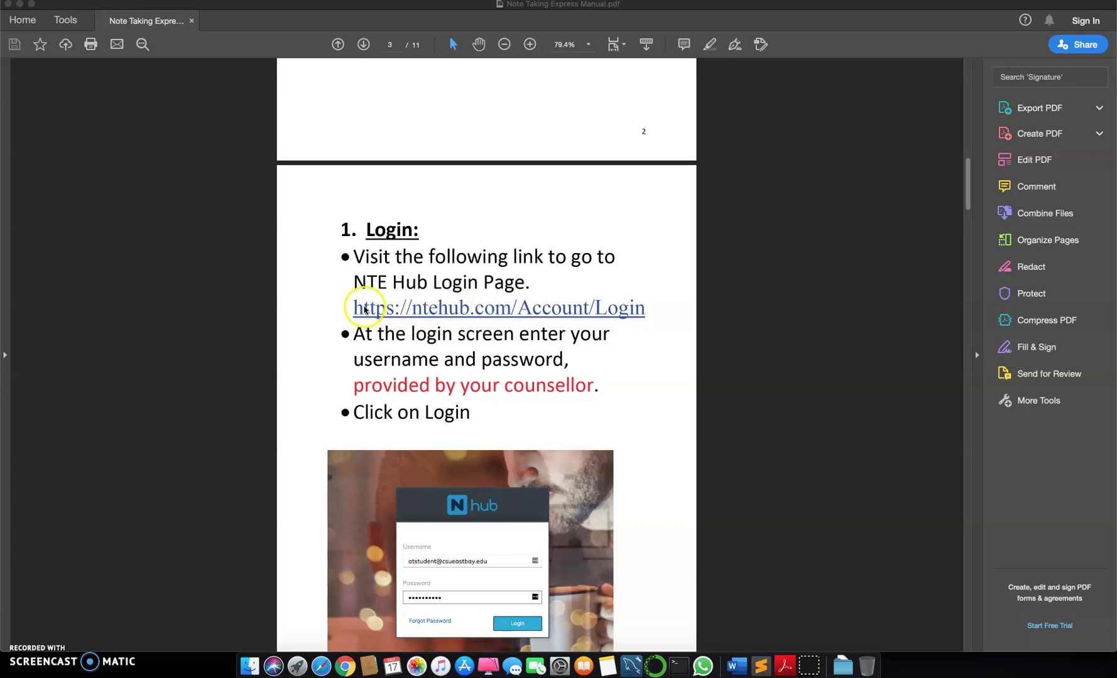
Follow the ntehub.com/Account/Login link and allow the connection in the Security Warning.
{"action": "left_click", "coordinate": [475, 309]}
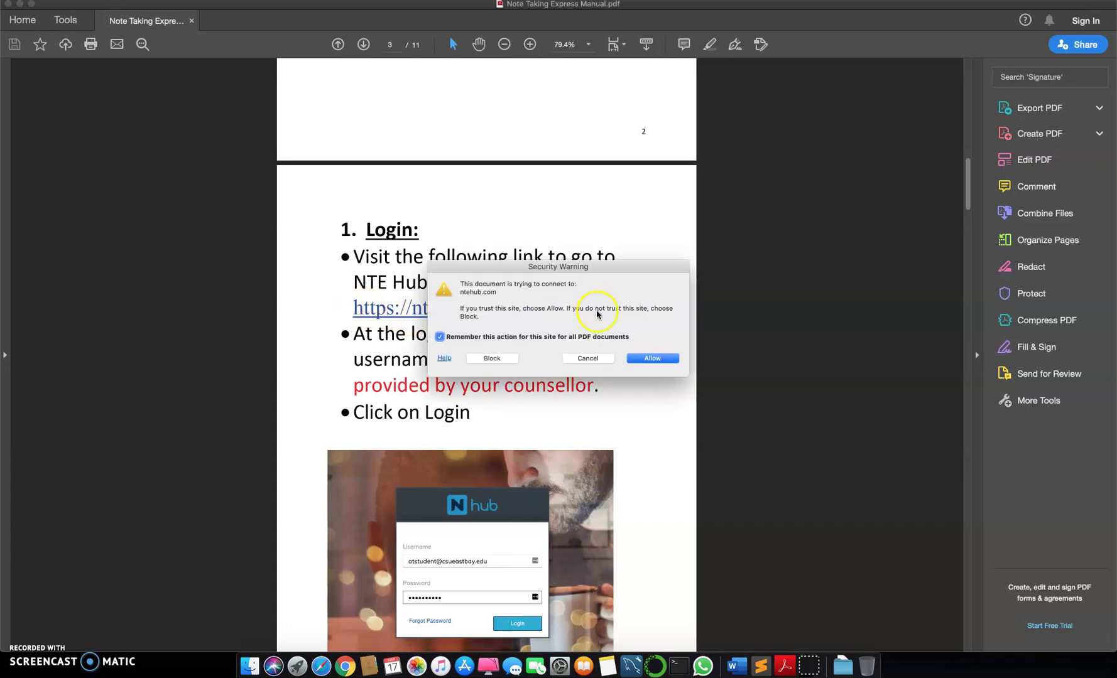
{"action": "left_click", "coordinate": [661, 359]}
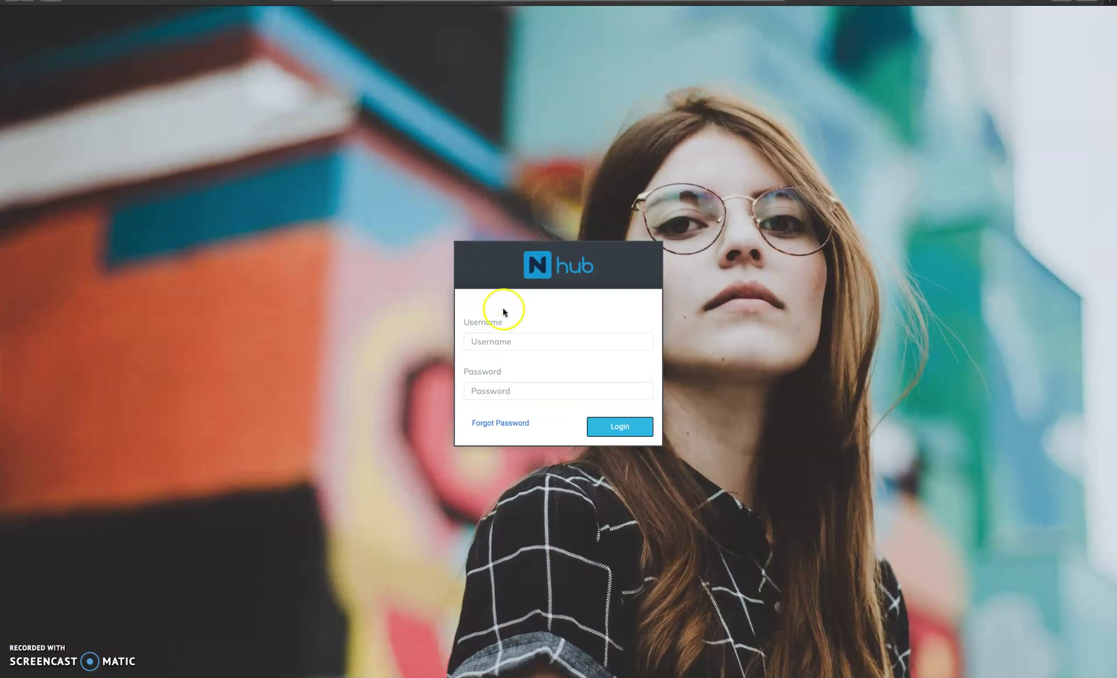
Log in to NTEhub by entering the student account's username and password.
{"action": "left_click", "coordinate": [522, 338]}
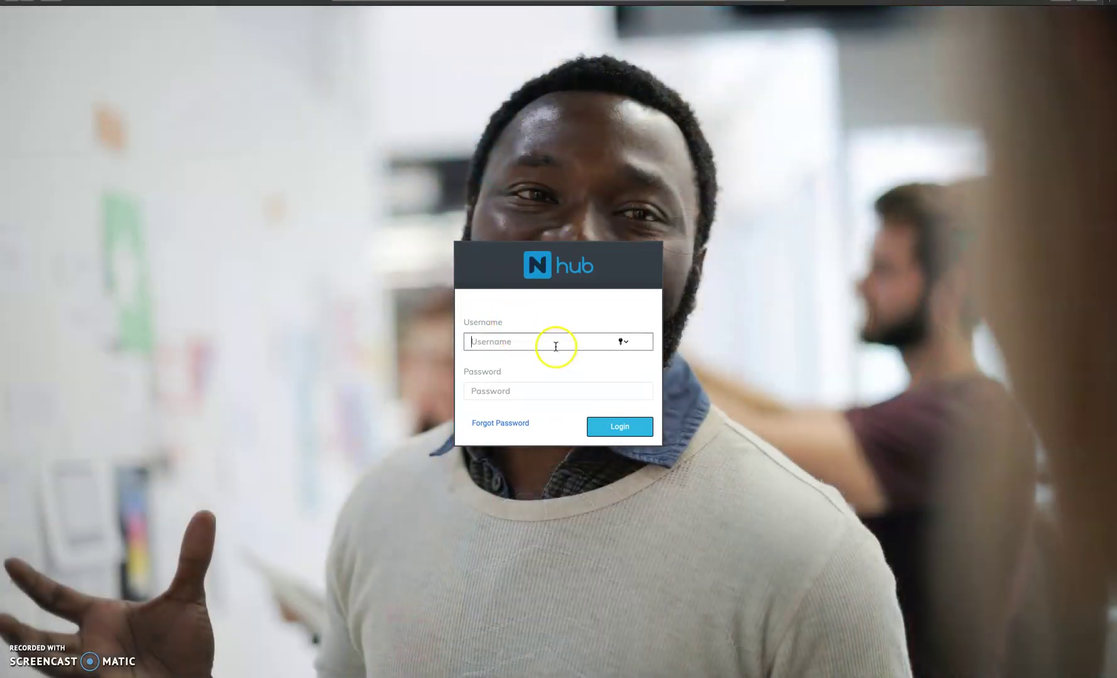
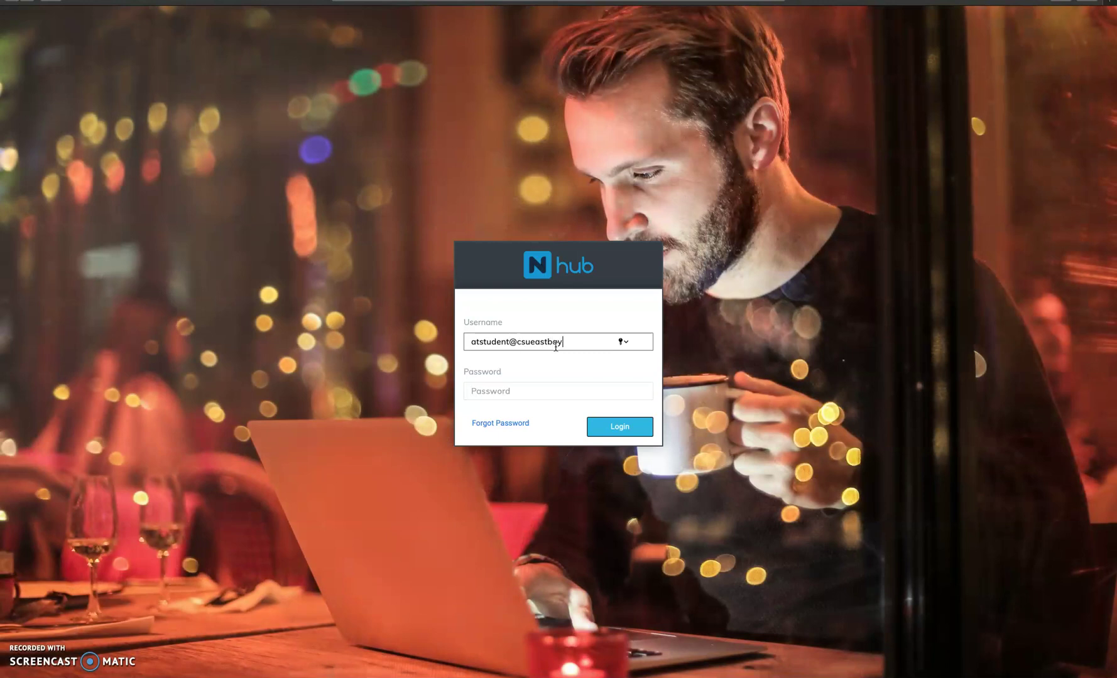
{"action": "key", "text": "Tab"}
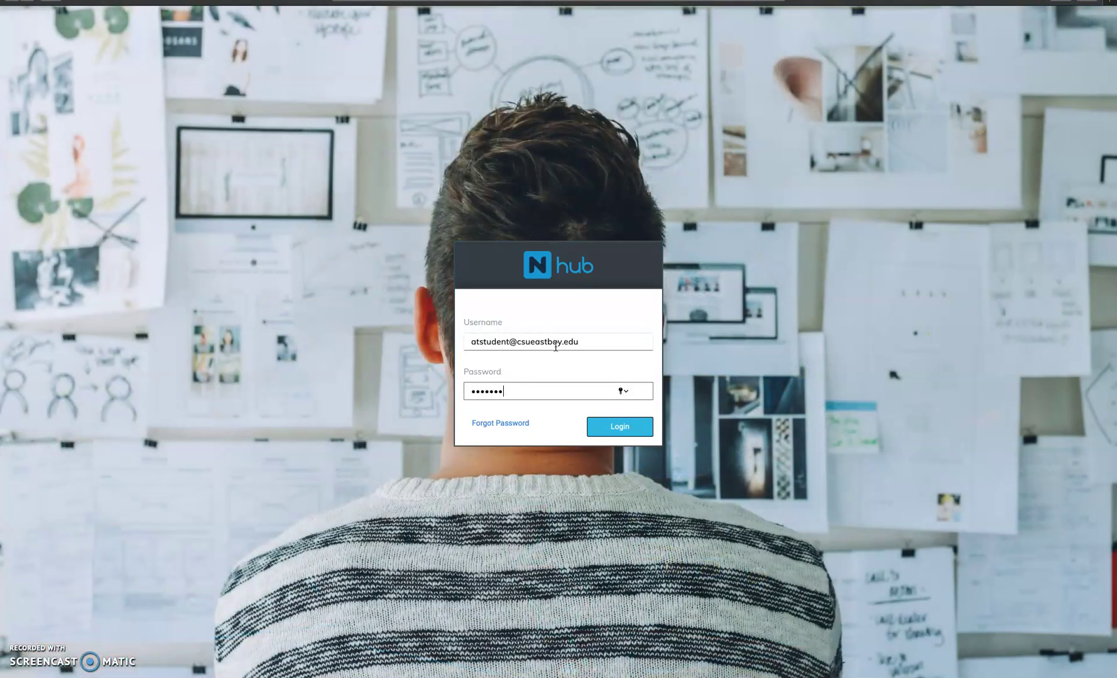
{"action": "key", "text": "Return"}
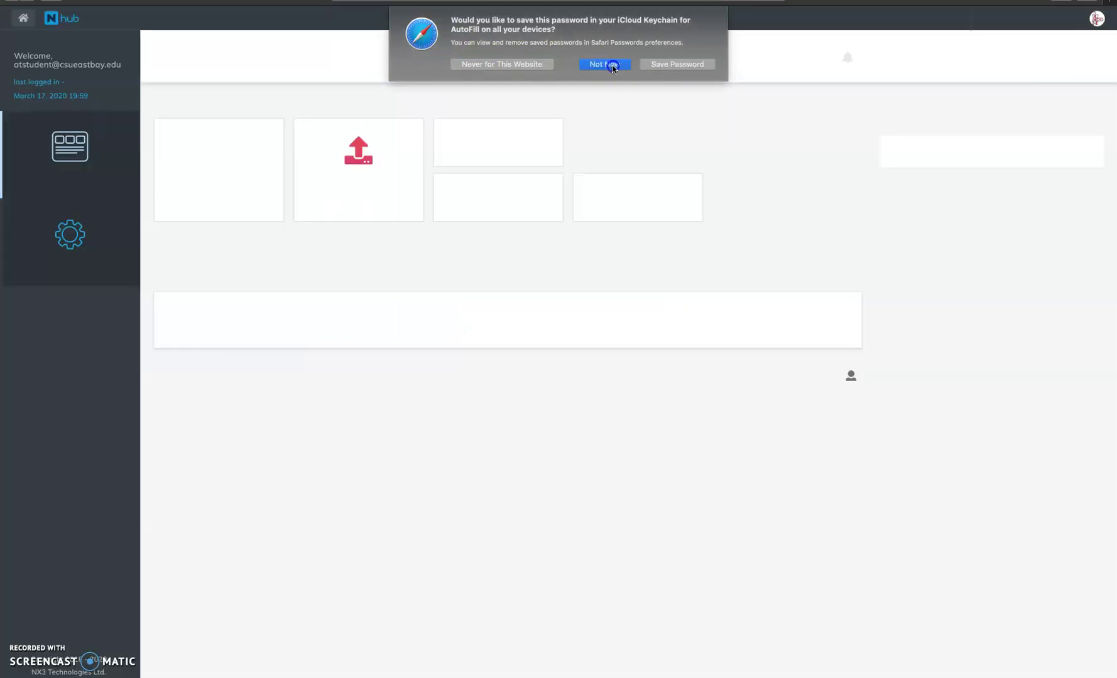
Decline Safari's save-password offer and go to NTEhub's Settings page.
{"action": "left_click", "coordinate": [607, 63]}
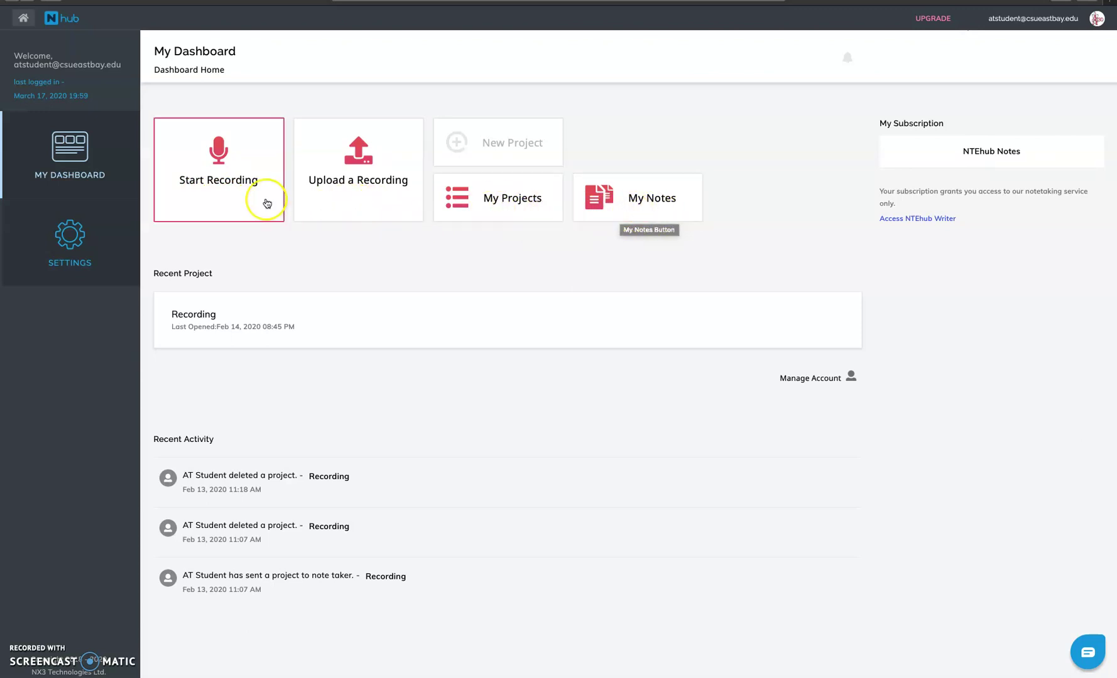
{"action": "left_click", "coordinate": [70, 239]}
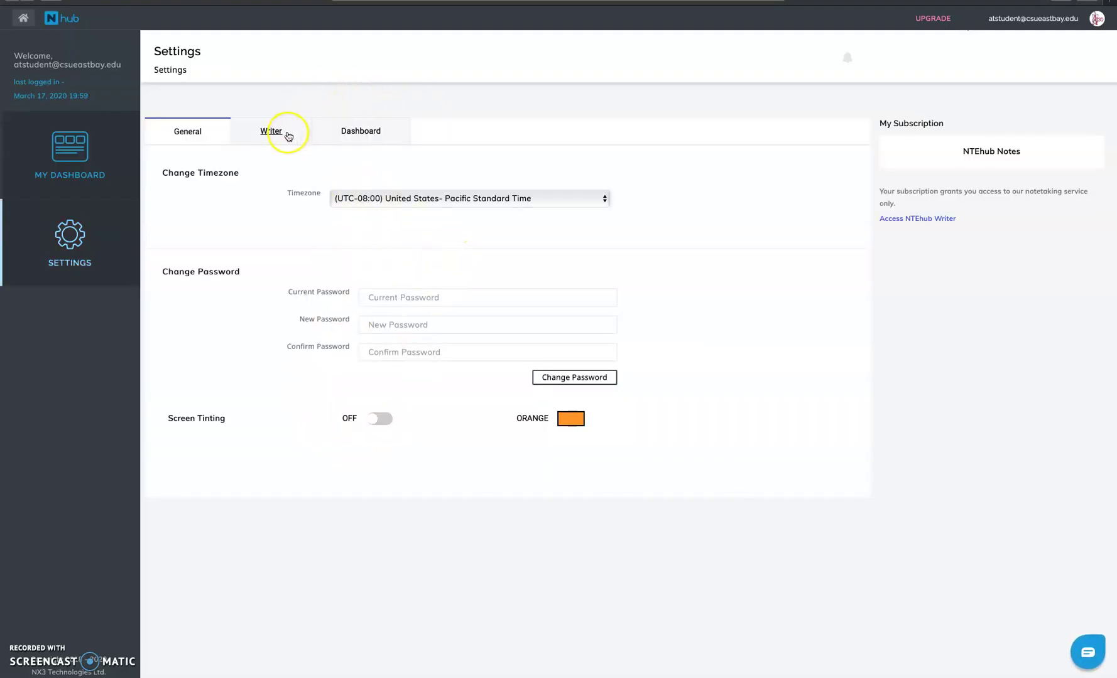
Look through the Writer, Dashboard and General settings tabs, then return to My Dashboard.
{"action": "left_click", "coordinate": [287, 133]}
{"action": "left_click", "coordinate": [319, 136]}
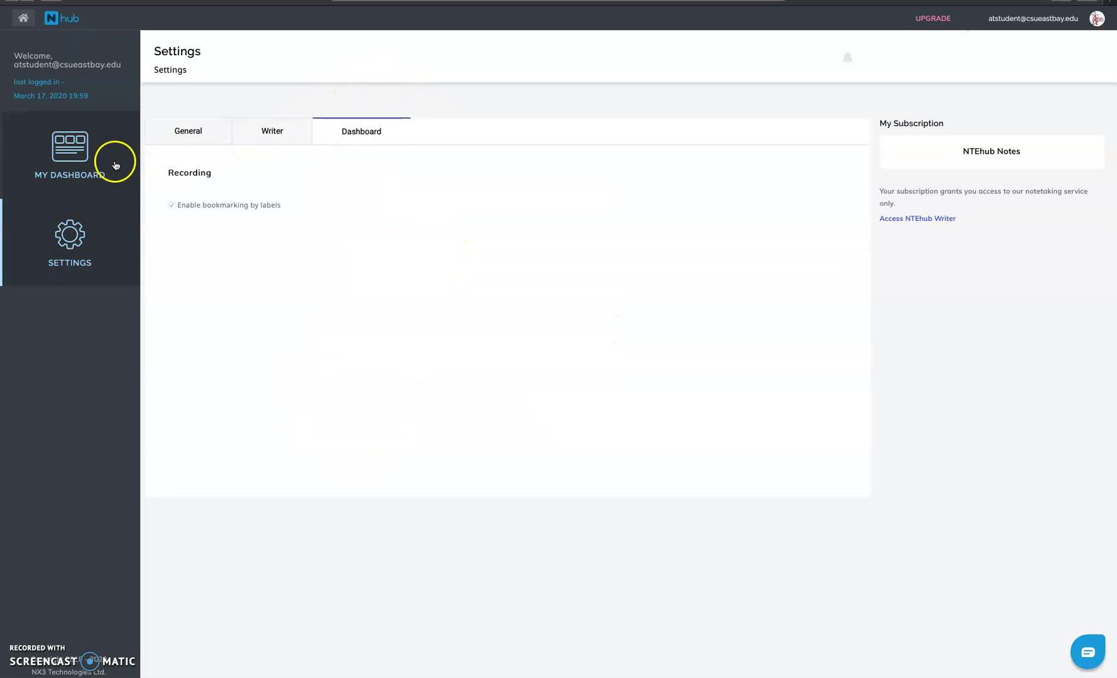
{"action": "left_click", "coordinate": [160, 136]}
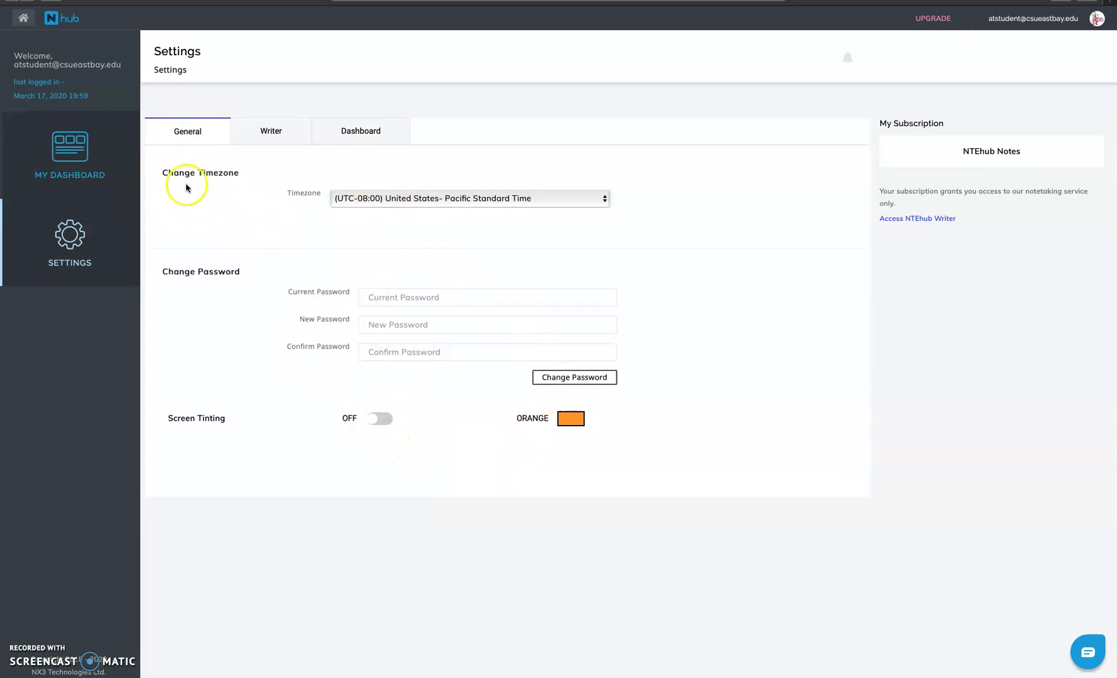
{"action": "left_click", "coordinate": [107, 142]}
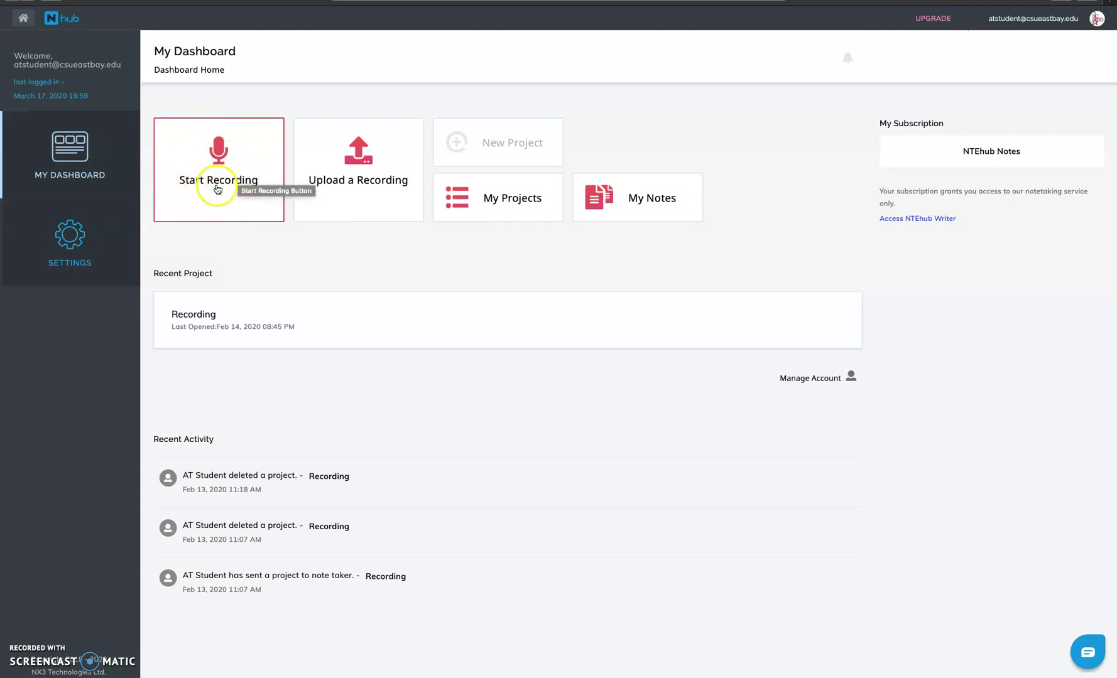
Start a live audio recording from the Start Recording card, allowing Safari microphone access.
{"action": "left_click", "coordinate": [221, 199]}
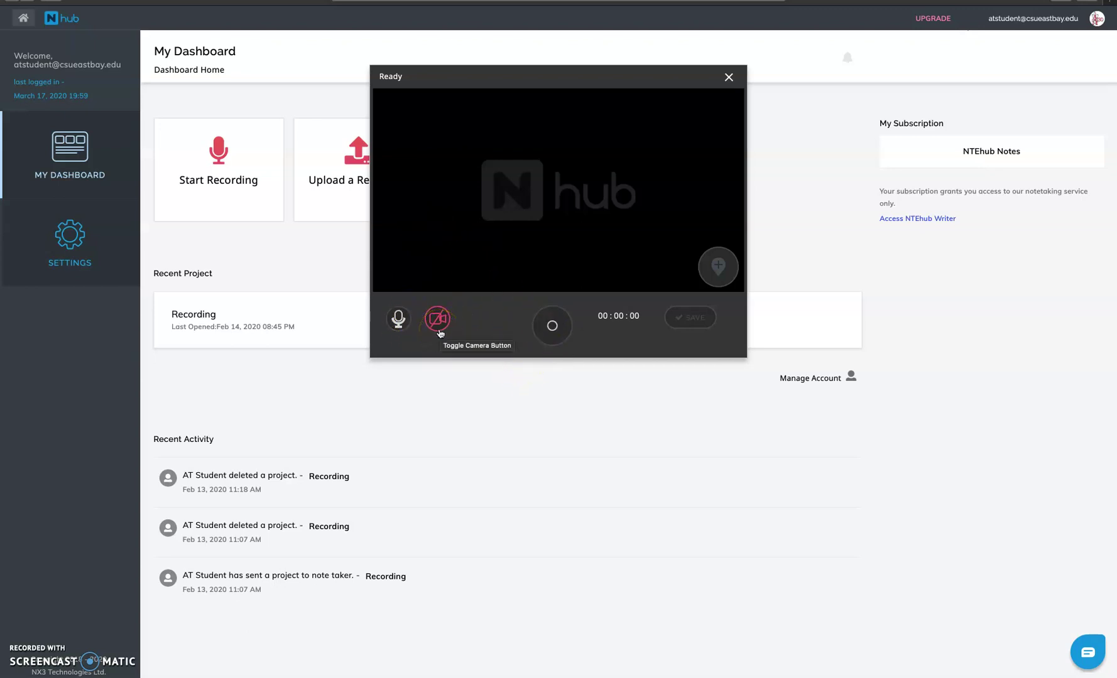
{"action": "left_click", "coordinate": [556, 339]}
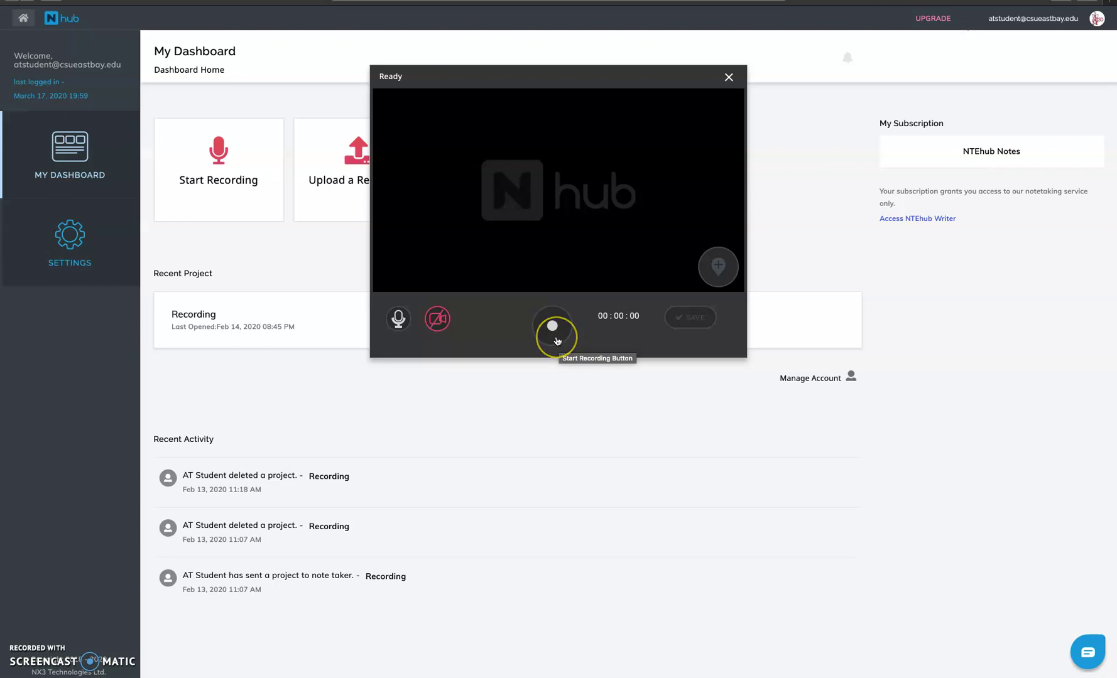
{"action": "left_click", "coordinate": [669, 317]}
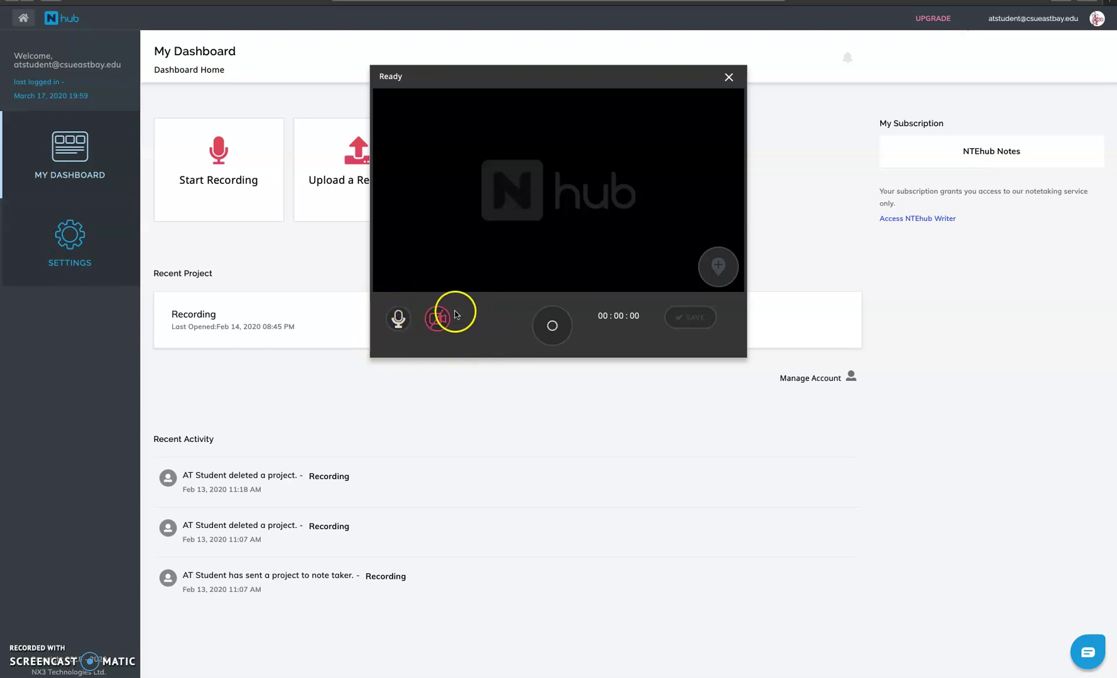
{"action": "left_click", "coordinate": [552, 326]}
{"action": "left_click", "coordinate": [670, 63]}
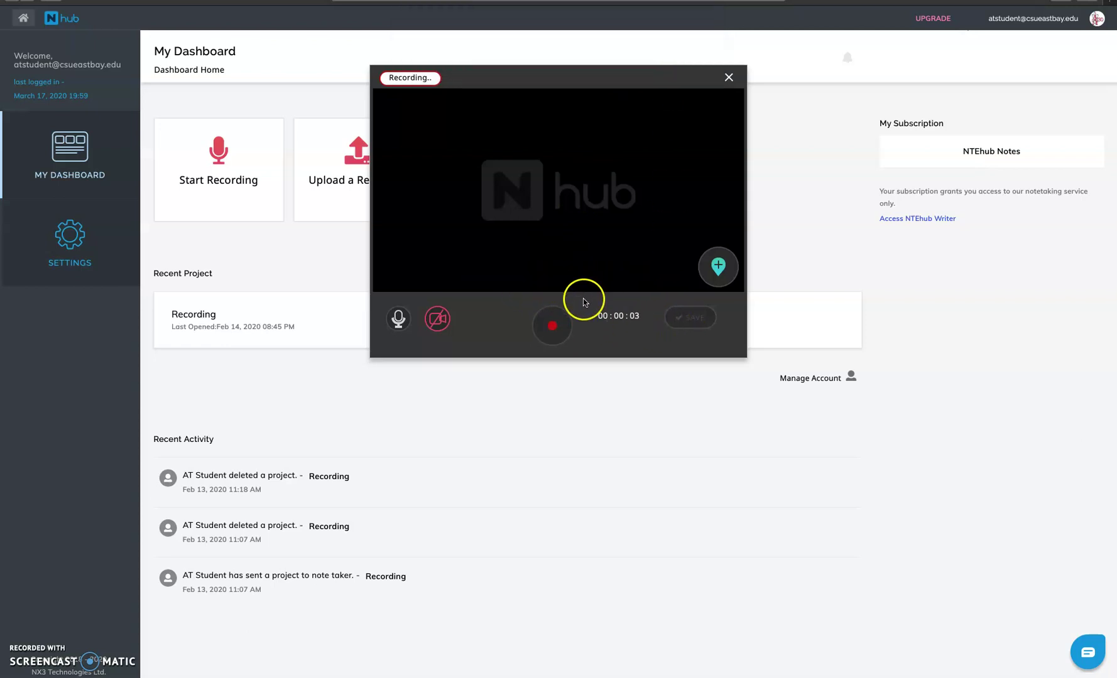
Stop the 5-second test recording and close the recording window without keeping it.
{"action": "left_click", "coordinate": [555, 326]}
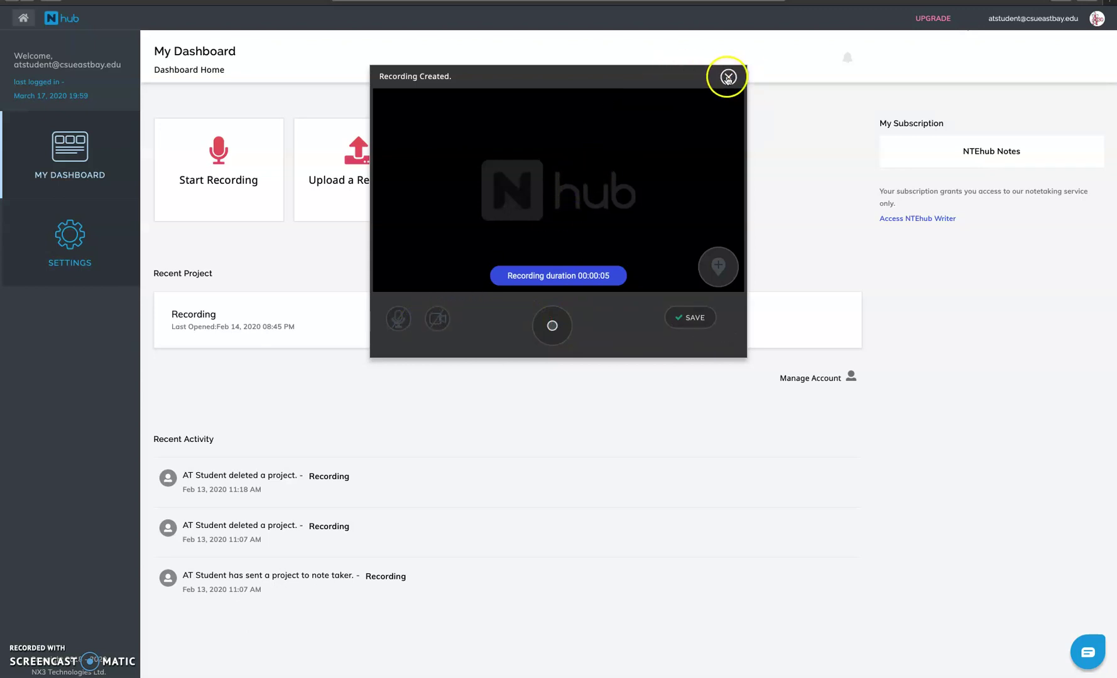
{"action": "left_click", "coordinate": [727, 76]}
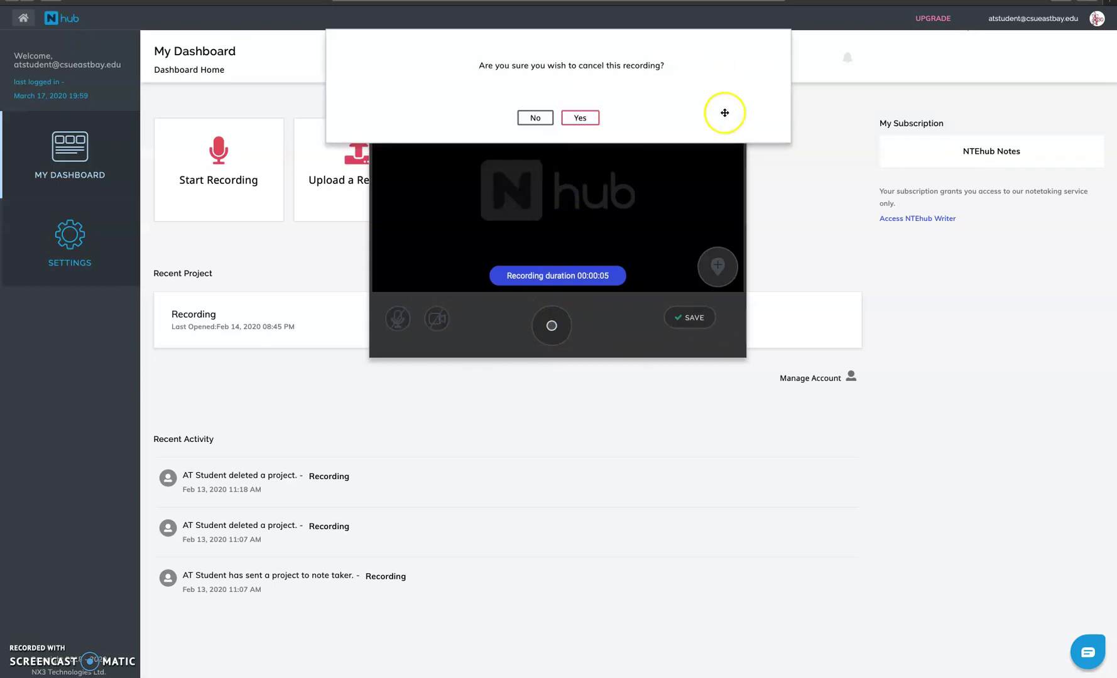
{"action": "left_click", "coordinate": [547, 119]}
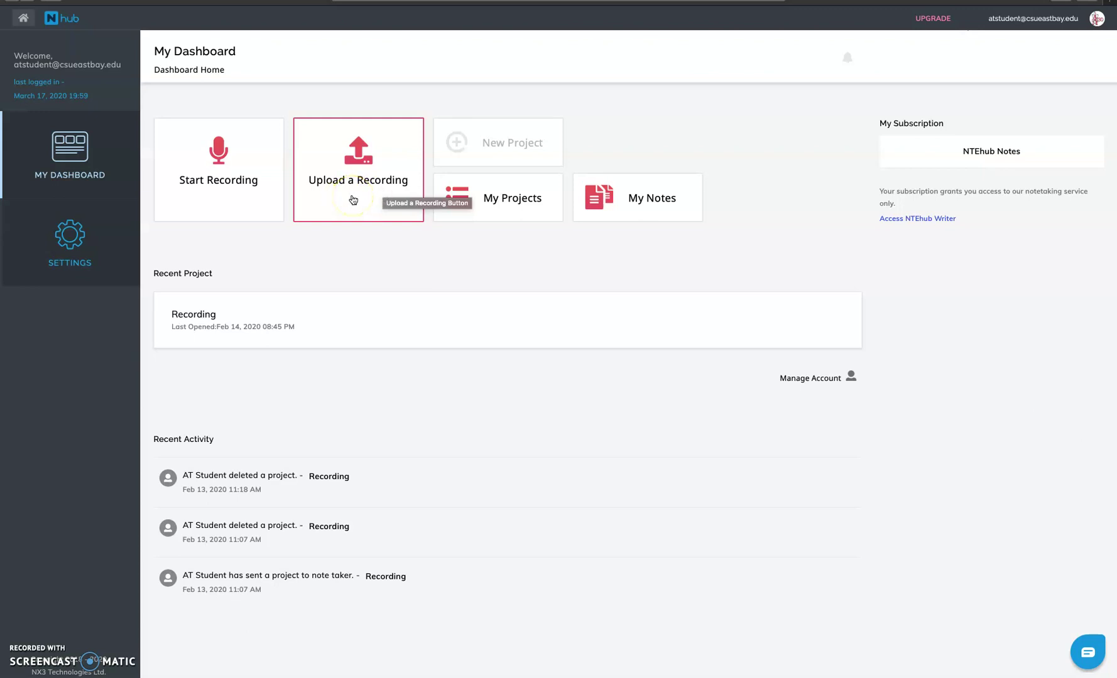
Browse the CSUEB and ATSO folders, then pick the Tanhaji .mkv video from Desktop for upload.
{"action": "left_click", "coordinate": [355, 196]}
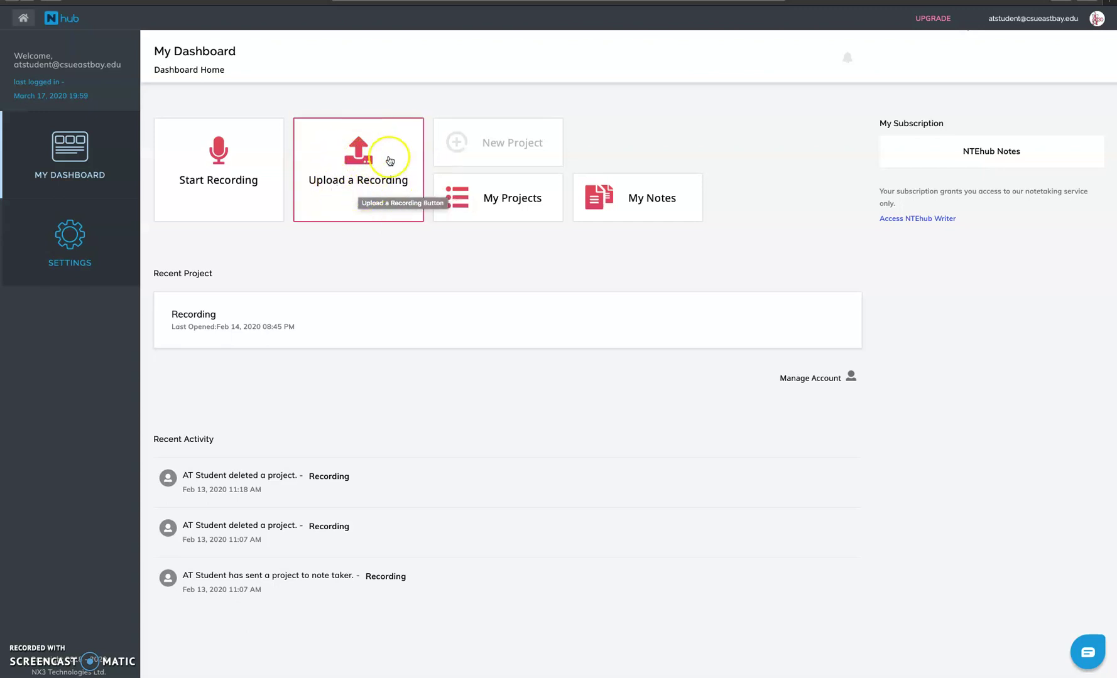
{"action": "left_click", "coordinate": [352, 196]}
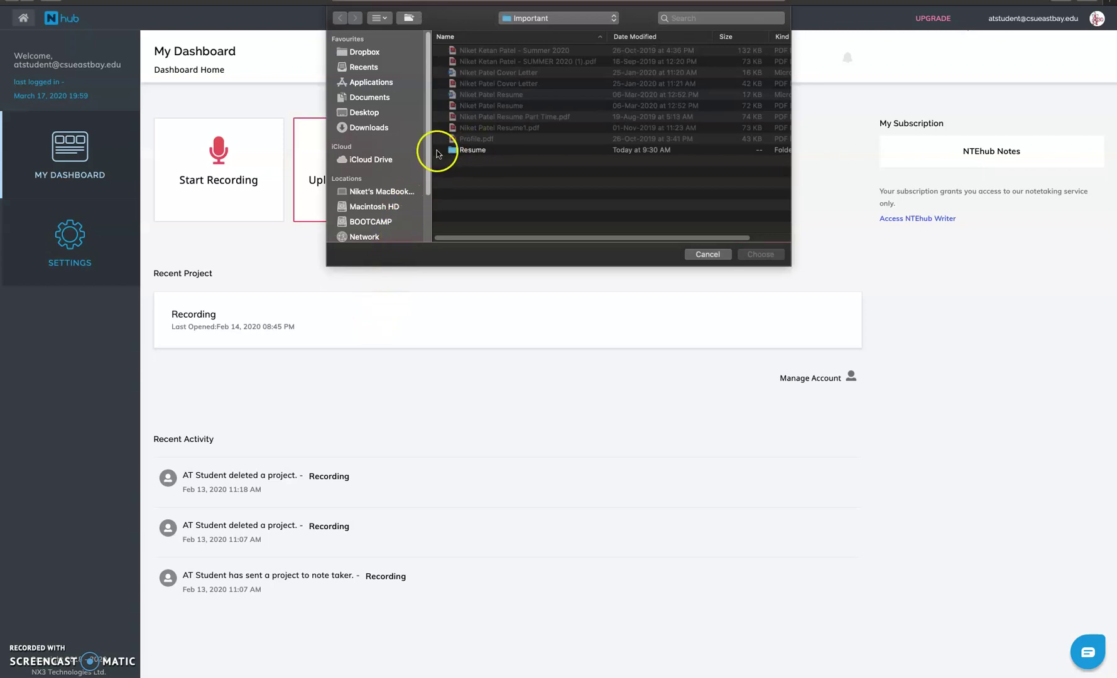
{"action": "left_click", "coordinate": [359, 112]}
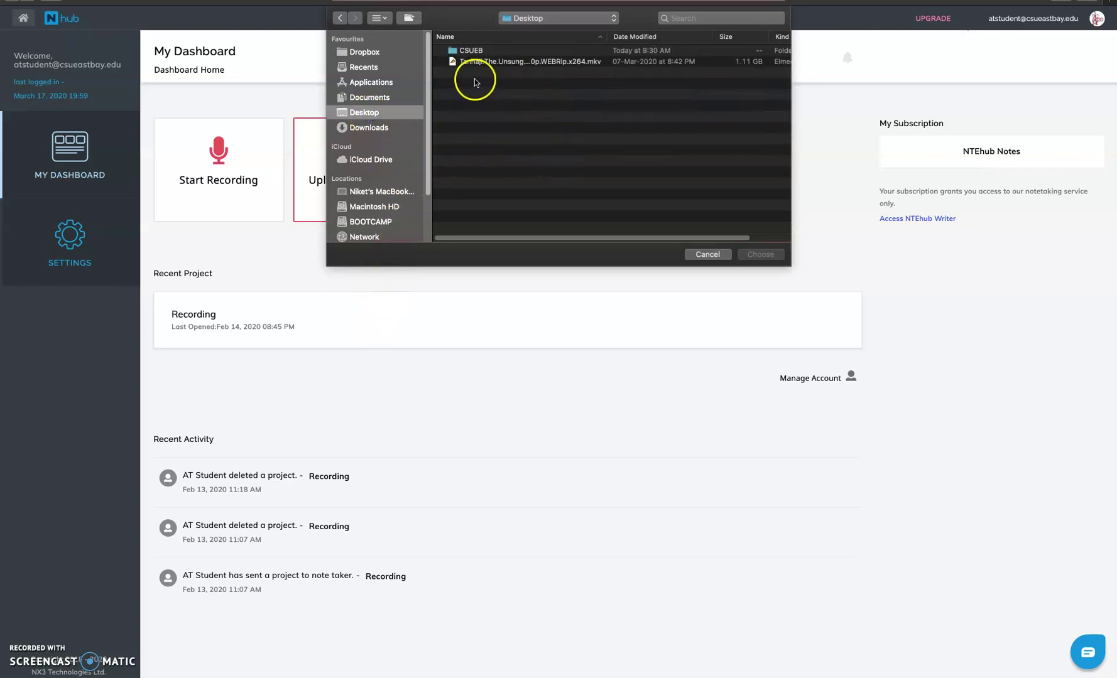
{"action": "double_click", "coordinate": [471, 50]}
{"action": "double_click", "coordinate": [468, 50]}
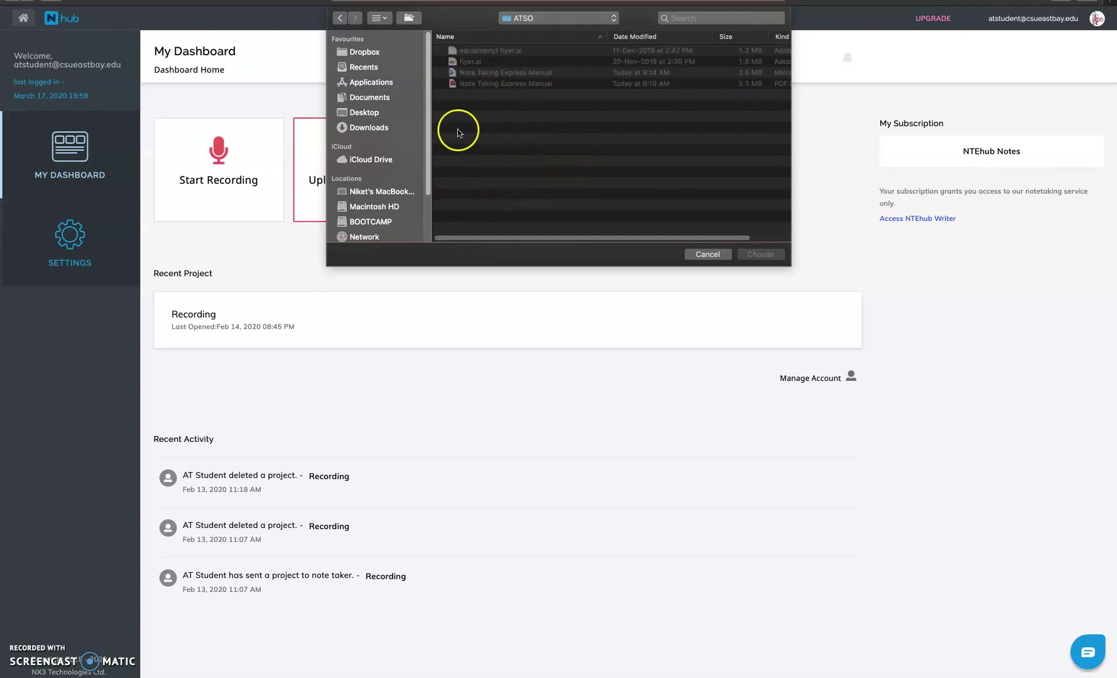
{"action": "left_click", "coordinate": [373, 113]}
{"action": "left_click", "coordinate": [489, 62]}
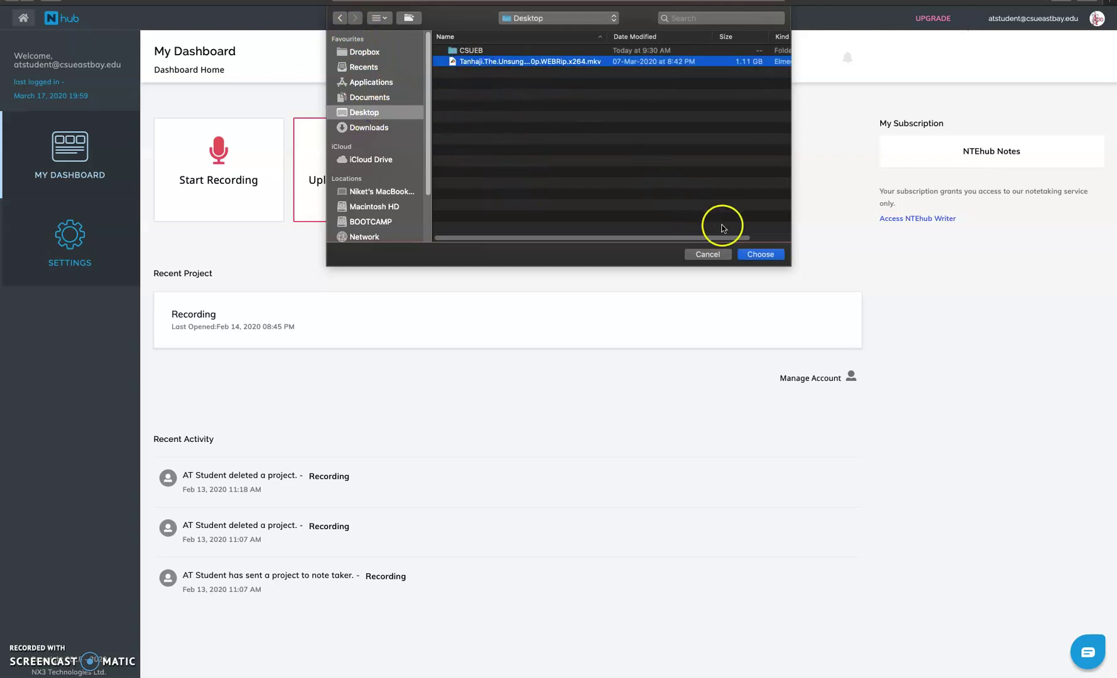
{"action": "left_click", "coordinate": [760, 253]}
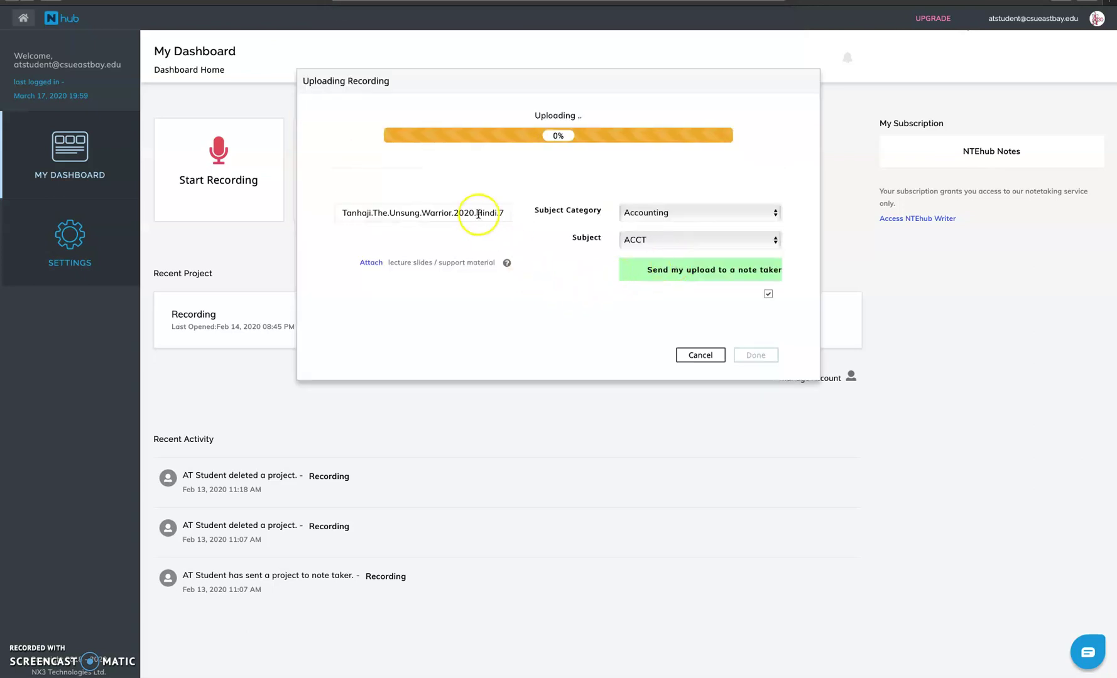
Replace the default upload title with 'Recording 1'.
{"action": "triple_click", "coordinate": [486, 214]}
{"action": "key", "text": "BackSpace"}
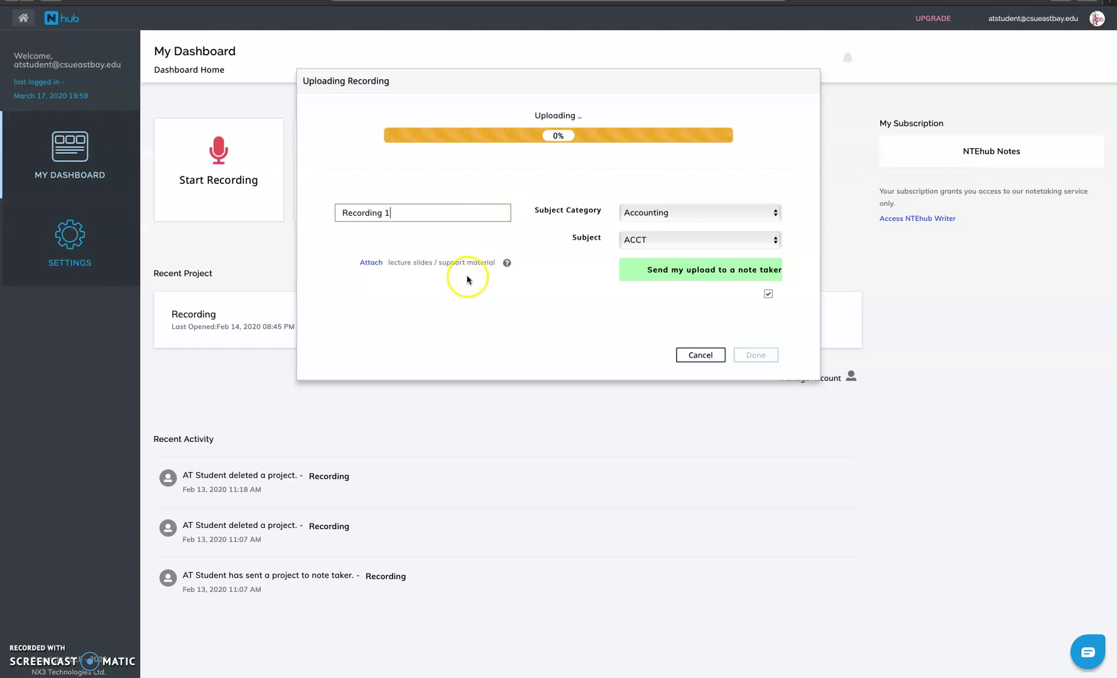
{"action": "left_click_drag", "start_coordinate": [411, 213], "coordinate": [312, 212]}
{"action": "left_click", "coordinate": [396, 213]}
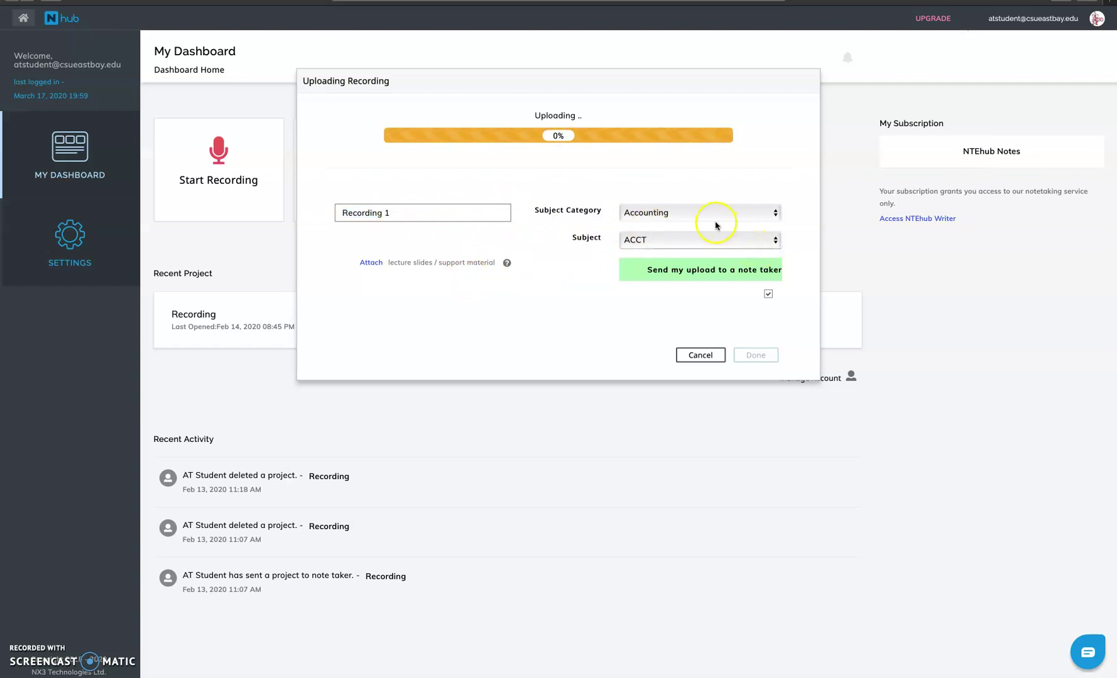
Keep the subject category as Accounting and the subject as ACCT.
{"action": "left_click", "coordinate": [715, 226]}
{"action": "scroll", "coordinate": [723, 471], "scroll_direction": "down", "scroll_amount": 5}
{"action": "left_click", "coordinate": [787, 166]}
{"action": "left_click", "coordinate": [705, 241]}
{"action": "left_click", "coordinate": [572, 294]}
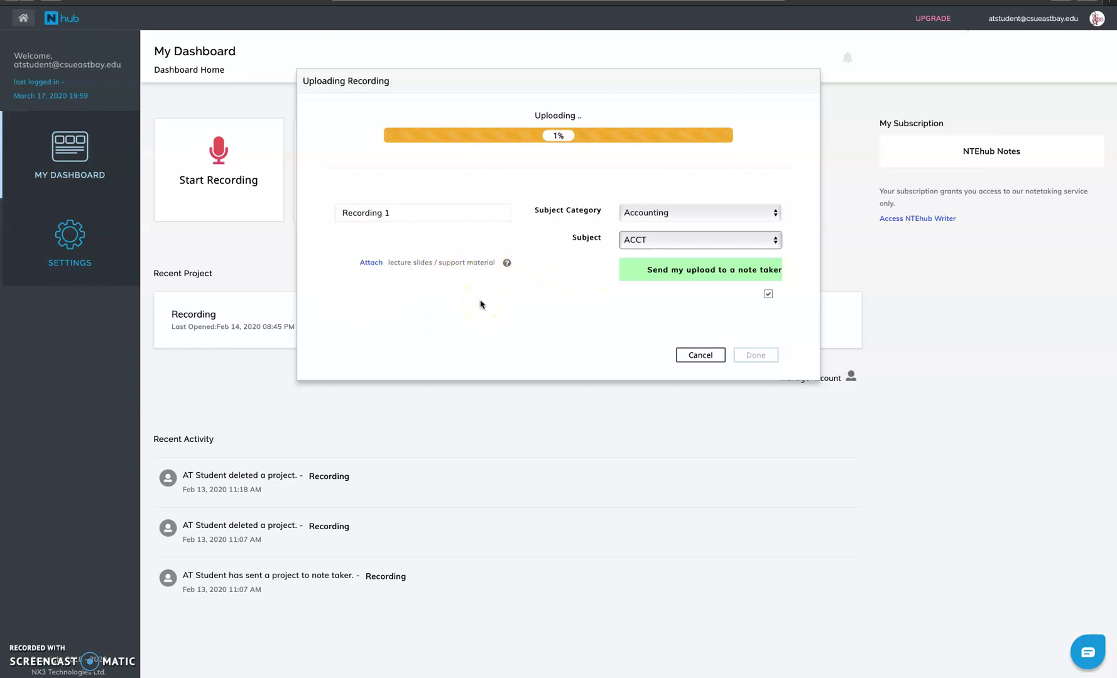
Point out the lecture-slides option, keep the note-taker box checked, and show the upload progress.
{"action": "left_click", "coordinate": [463, 303]}
{"action": "left_click_drag", "start_coordinate": [495, 261], "coordinate": [372, 265]}
{"action": "left_click", "coordinate": [426, 304]}
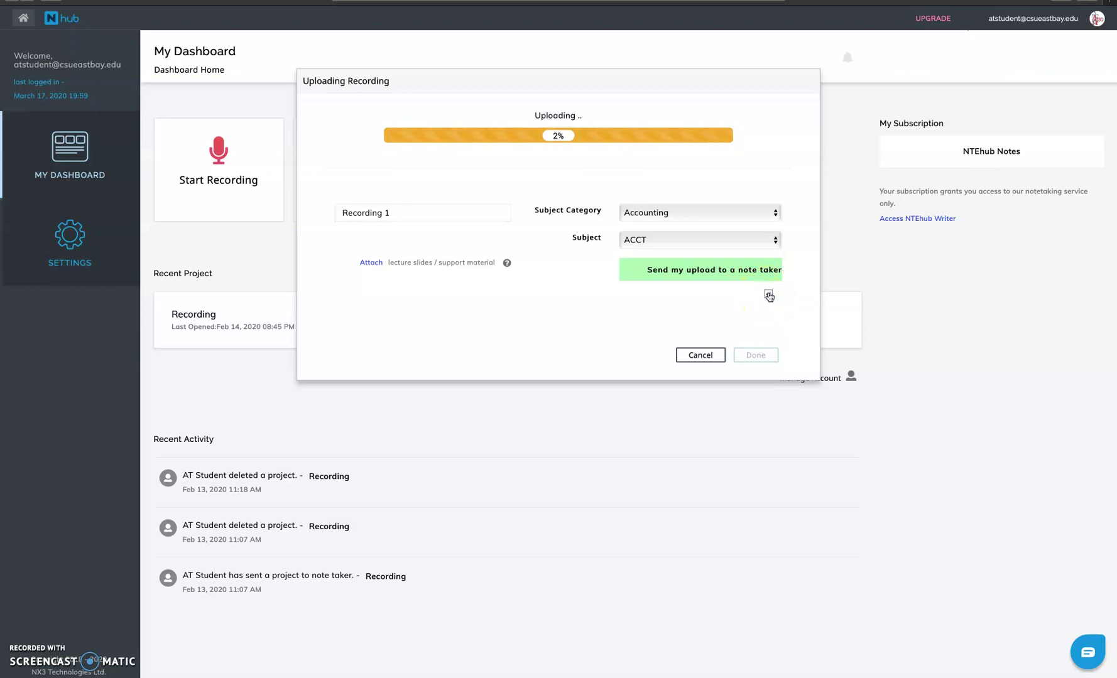
{"action": "left_click", "coordinate": [769, 296]}
{"action": "left_click", "coordinate": [768, 295]}
{"action": "left_click_drag", "start_coordinate": [528, 115], "coordinate": [595, 117]}
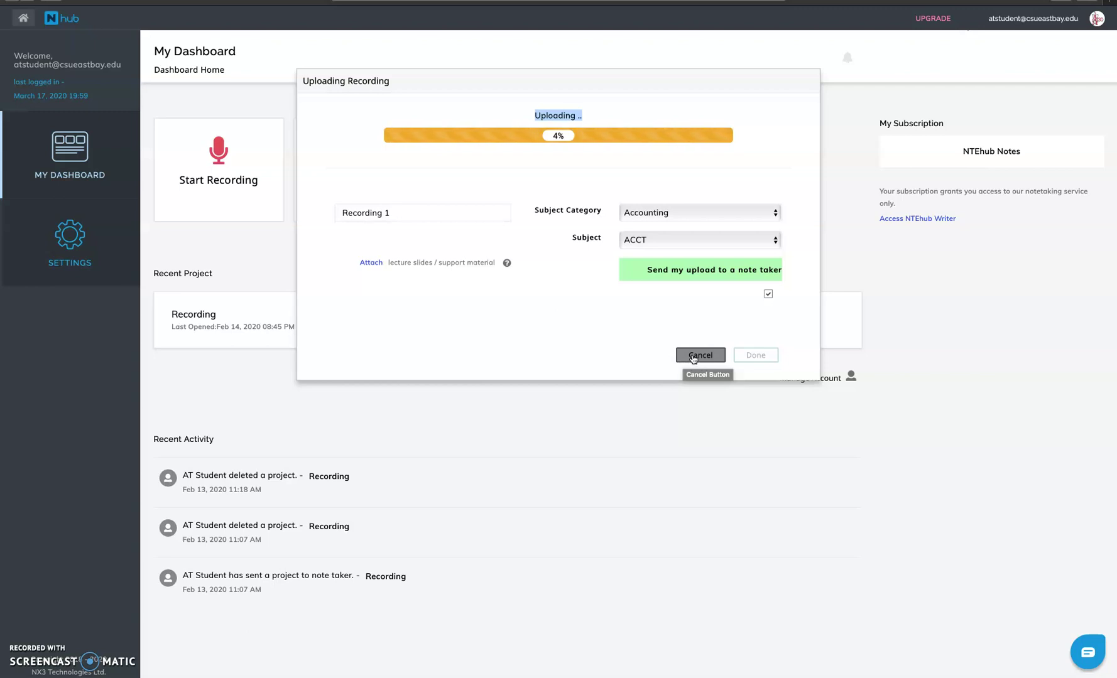
Confirm cancelling the Recording 1 upload and close the lost-connection warning.
{"action": "left_click", "coordinate": [693, 357]}
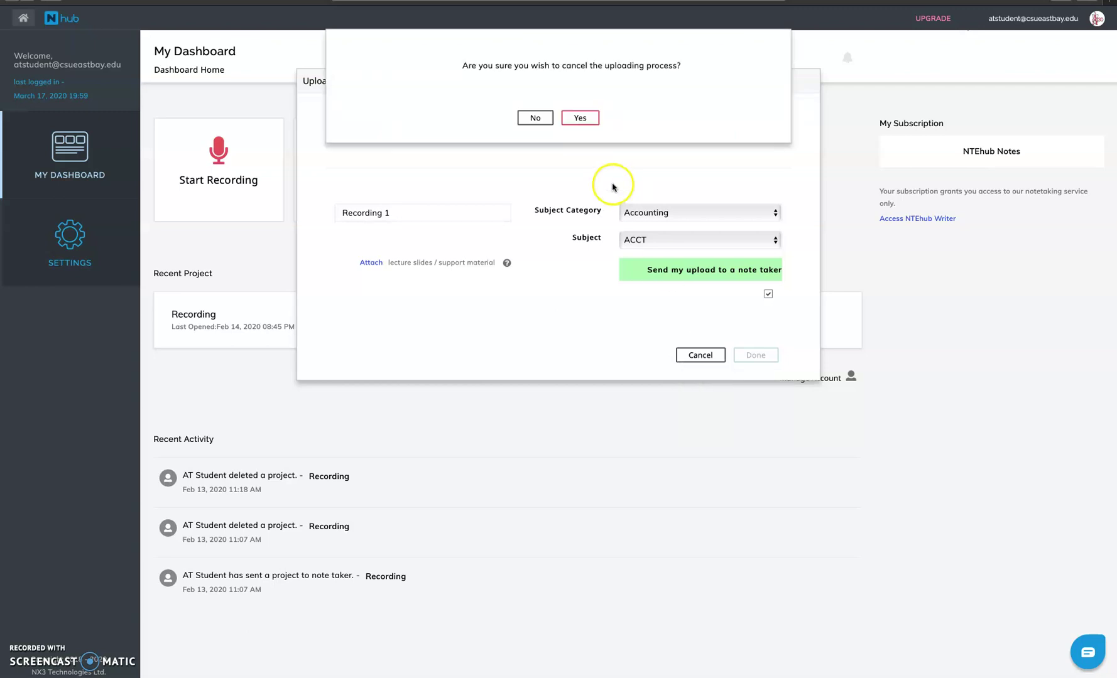
{"action": "left_click", "coordinate": [584, 117]}
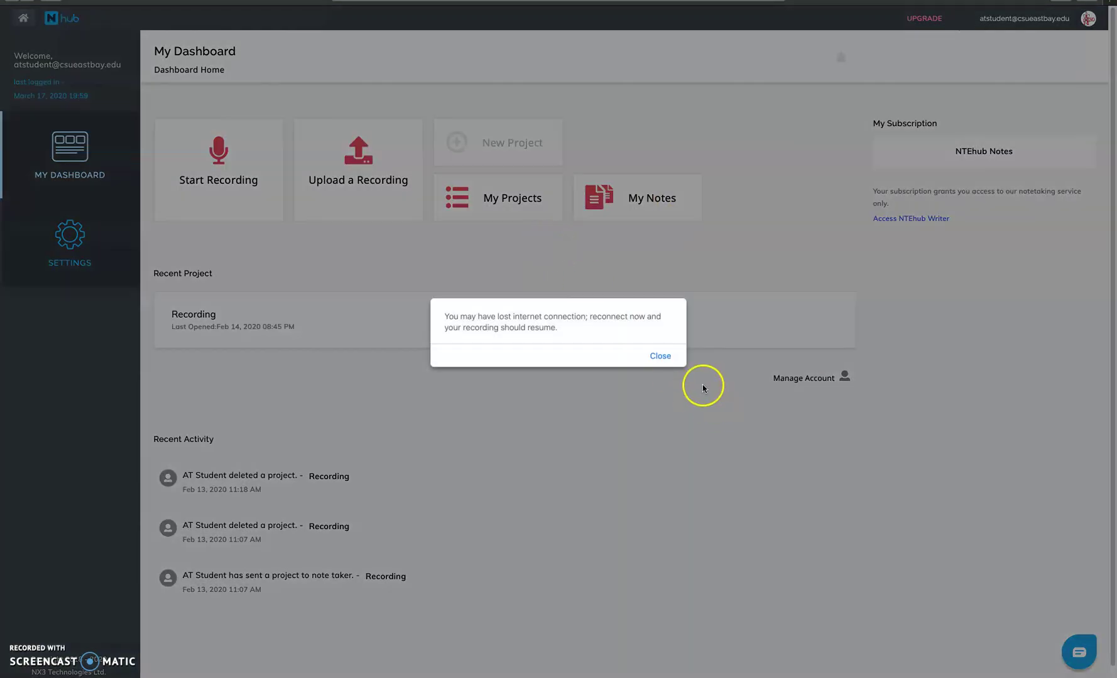
{"action": "left_click", "coordinate": [660, 357]}
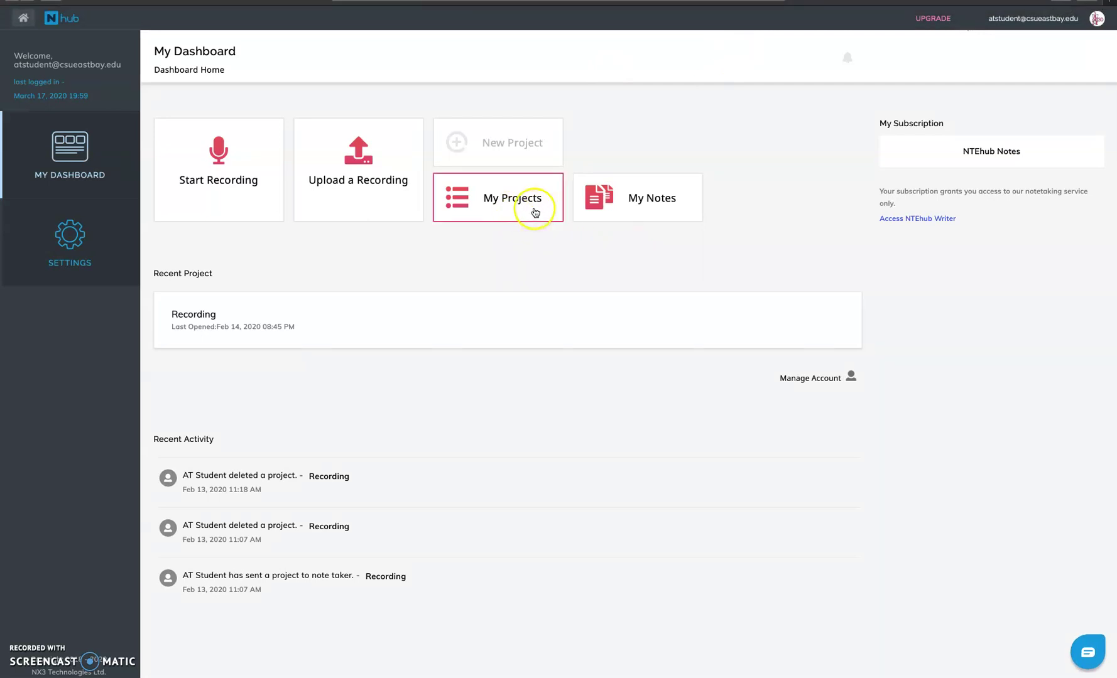
Open My Projects and inspect the status icons on the 192.74Kb Archaeology Recording project.
{"action": "left_click", "coordinate": [514, 214]}
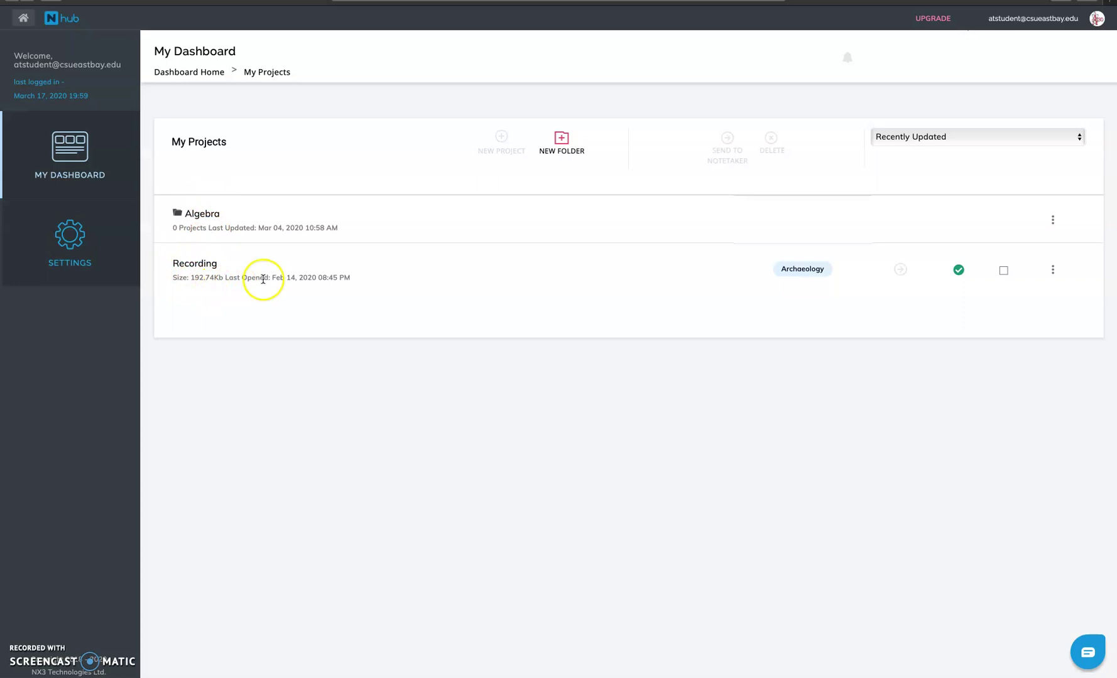
{"action": "left_click", "coordinate": [954, 275]}
{"action": "left_click", "coordinate": [964, 274]}
{"action": "left_click", "coordinate": [964, 277]}
{"action": "left_click", "coordinate": [961, 277]}
{"action": "left_click", "coordinate": [959, 273]}
{"action": "left_click", "coordinate": [876, 271]}
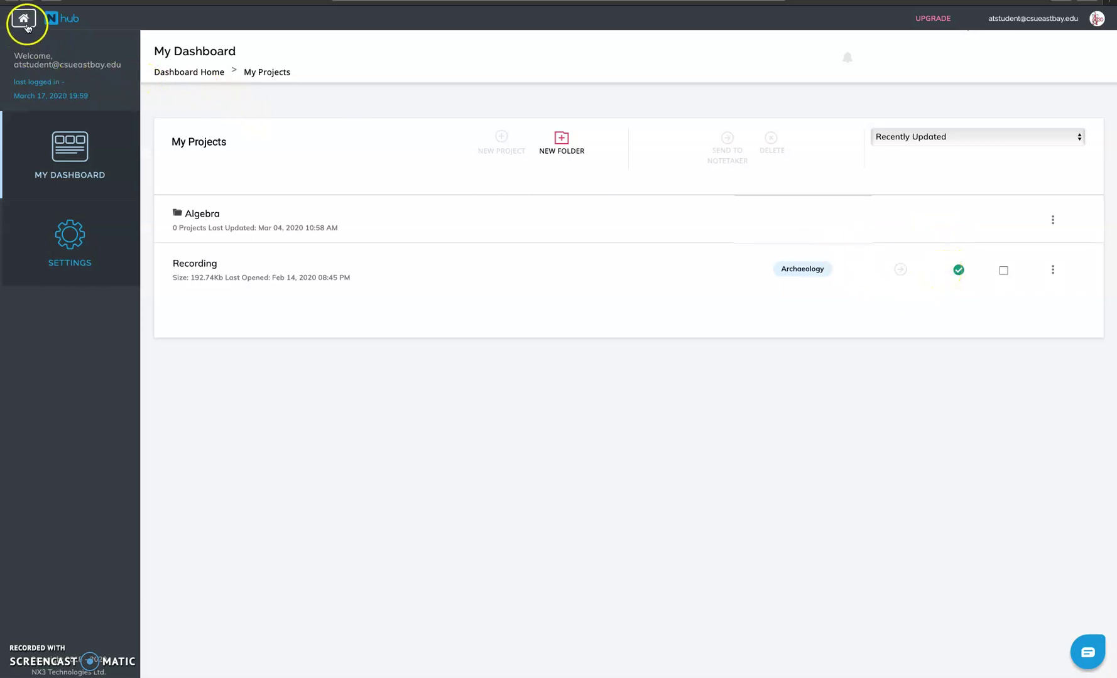
Go from the dashboard home to My Notes and open the Archaeology folder.
{"action": "left_click", "coordinate": [23, 18]}
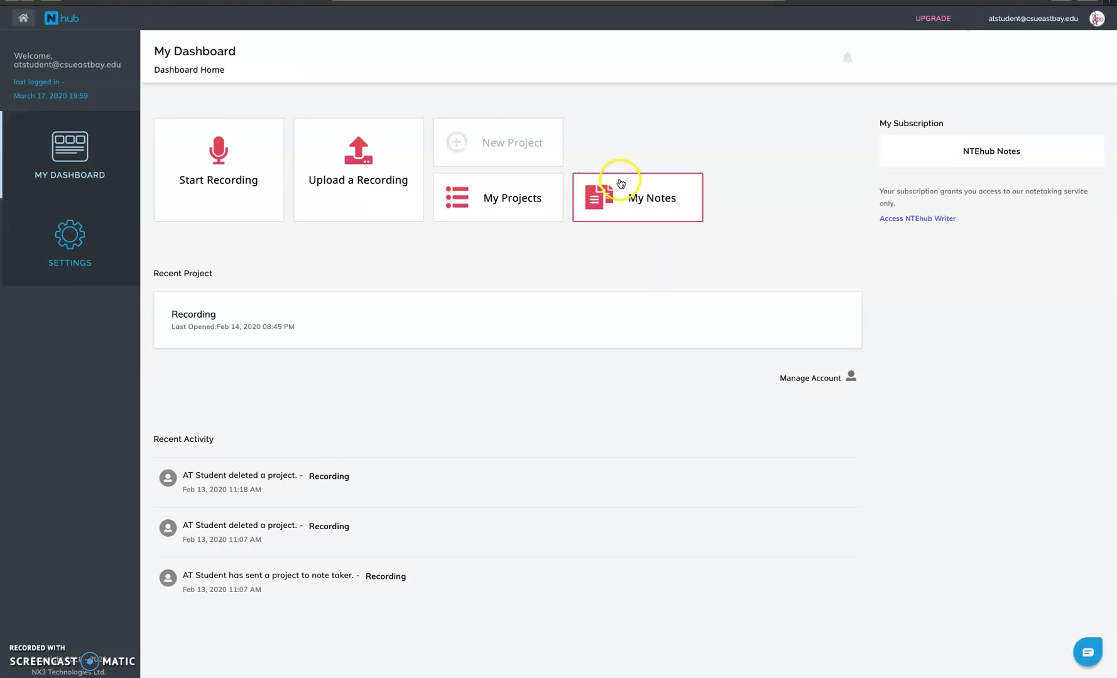
{"action": "left_click", "coordinate": [624, 210]}
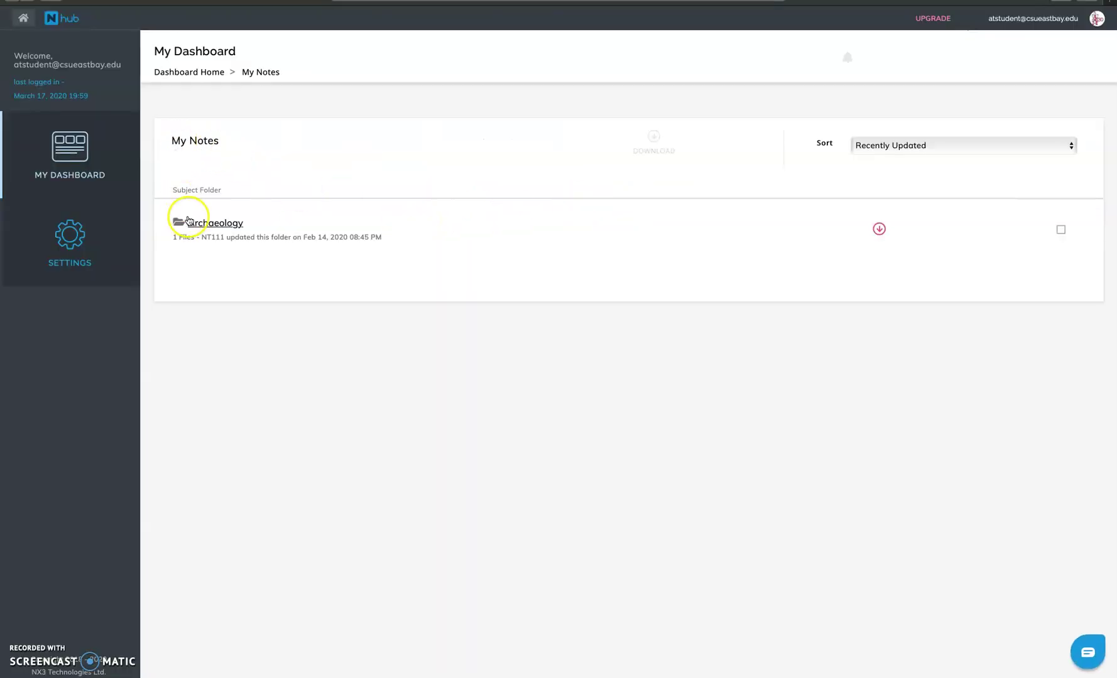
{"action": "left_click", "coordinate": [186, 220]}
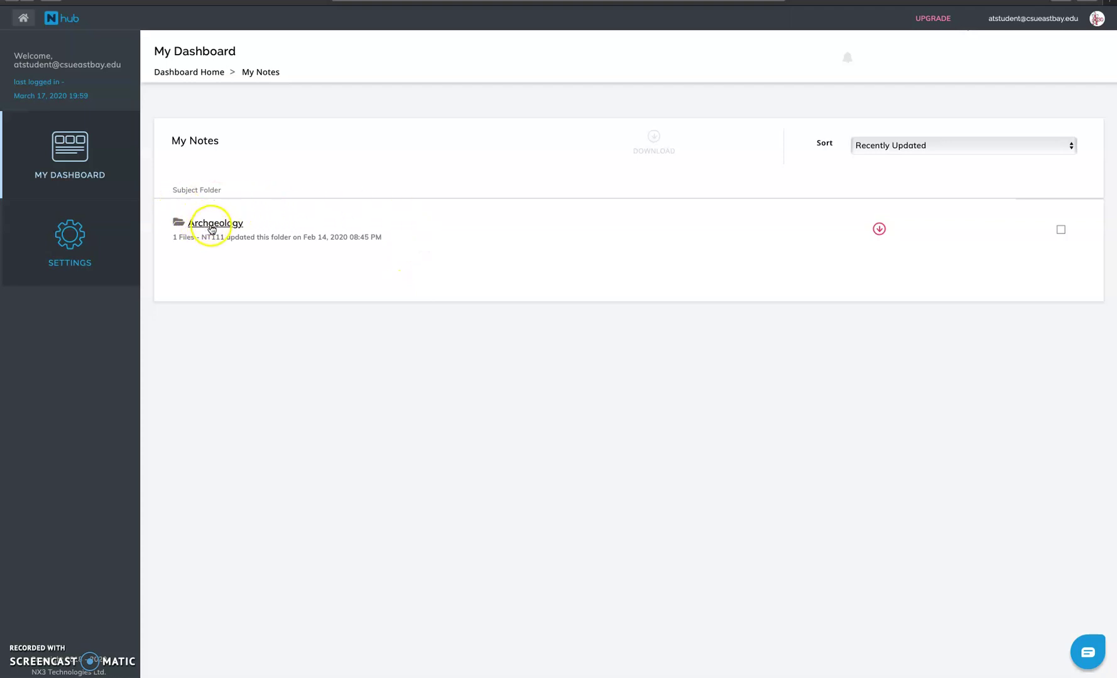
{"action": "left_click", "coordinate": [213, 225]}
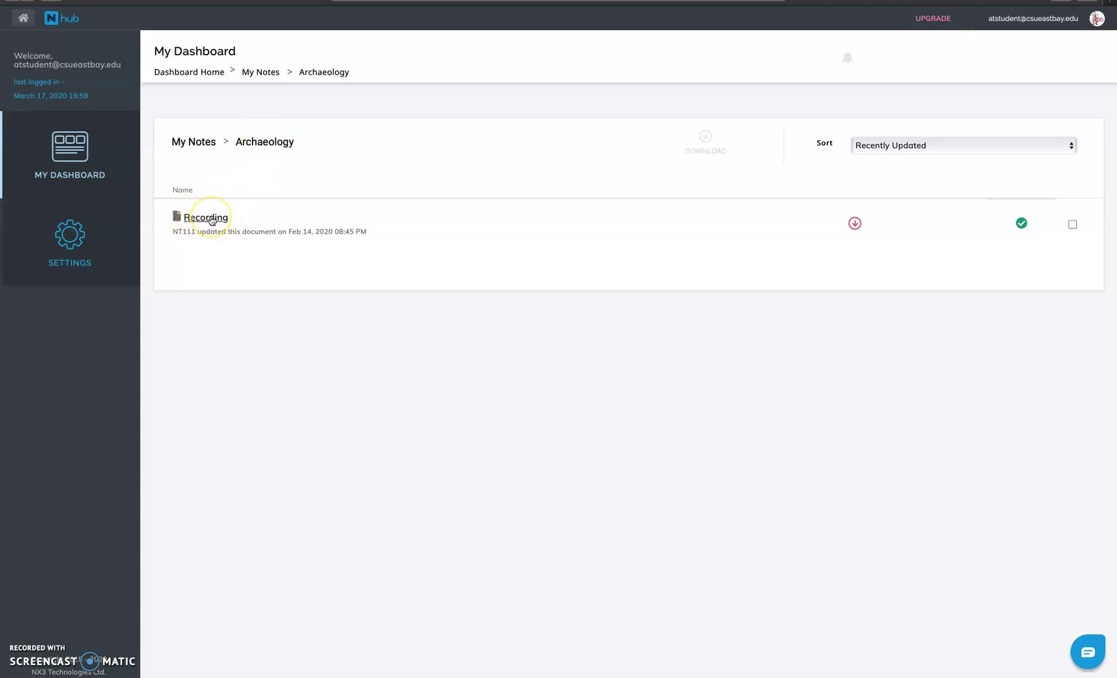
Download and allow the Recording notes, then go back to My Dashboard.
{"action": "left_click", "coordinate": [855, 225]}
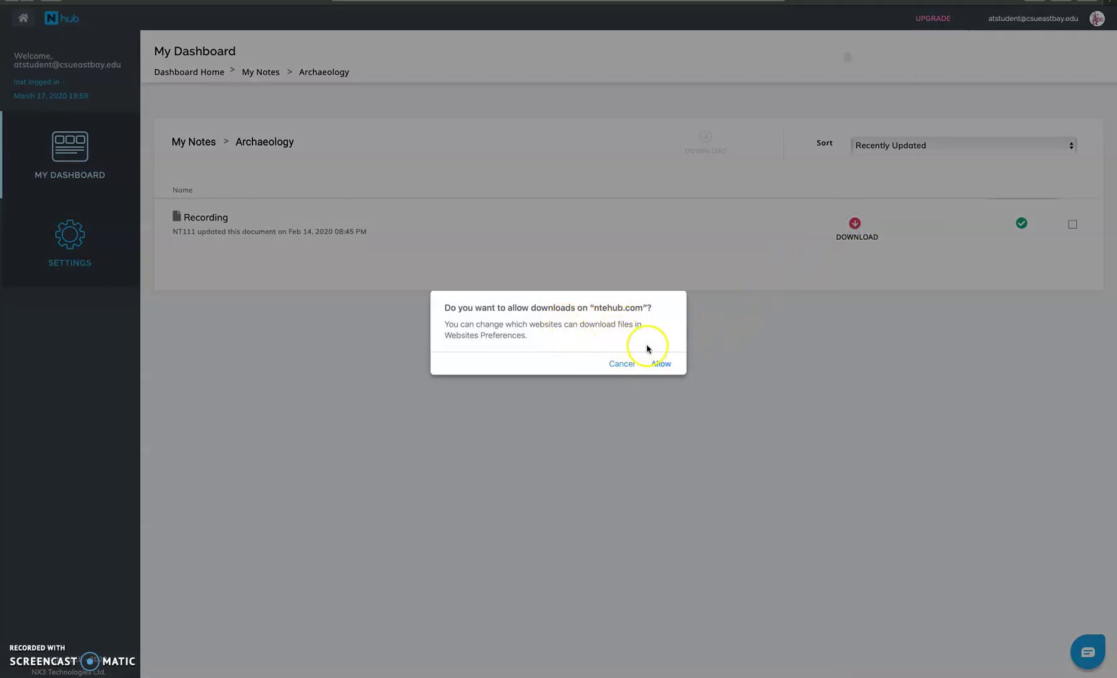
{"action": "left_click", "coordinate": [659, 363]}
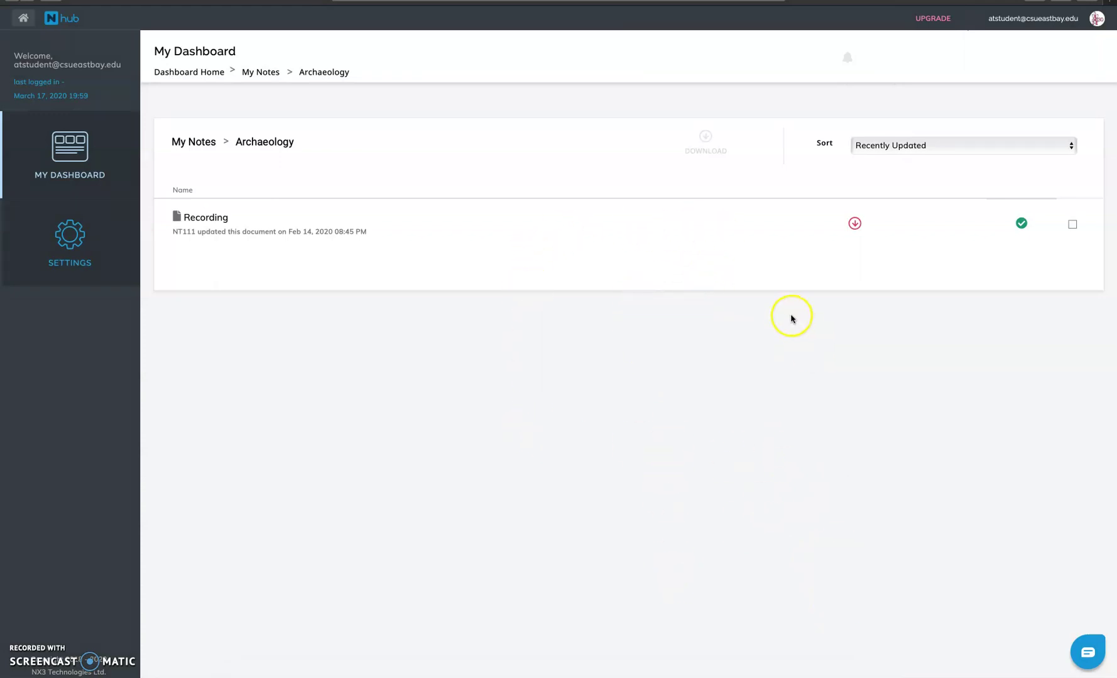
{"action": "left_click", "coordinate": [101, 158]}
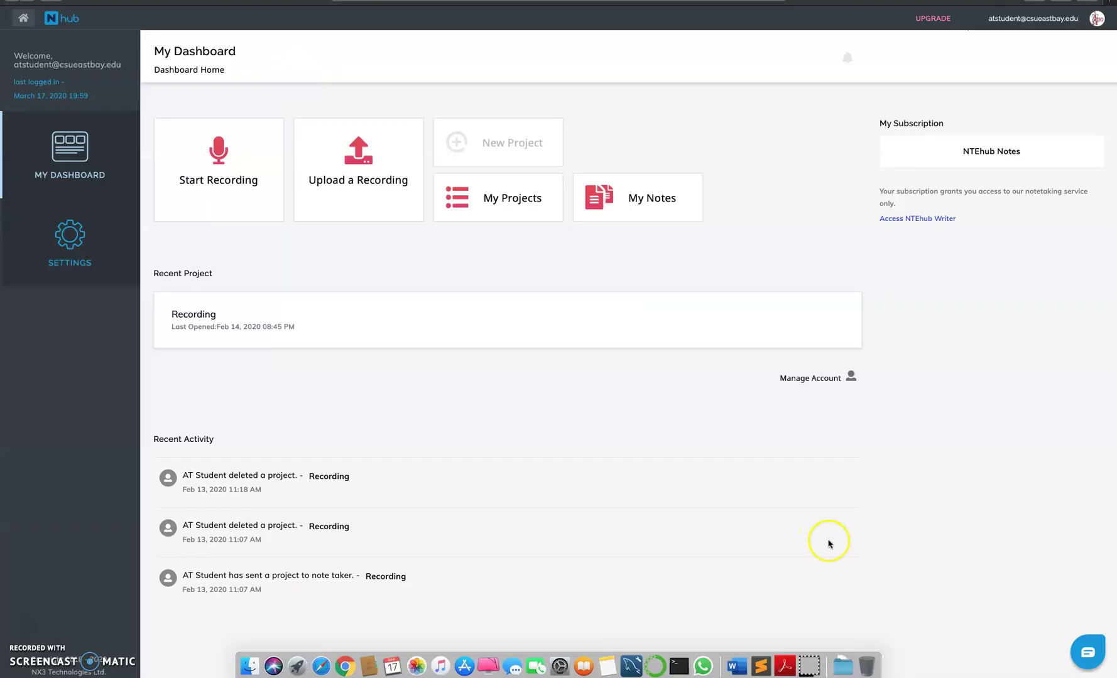
Switch to Document1 in Word and select the first word of the support e-mail address.
{"action": "left_click", "coordinate": [785, 666]}
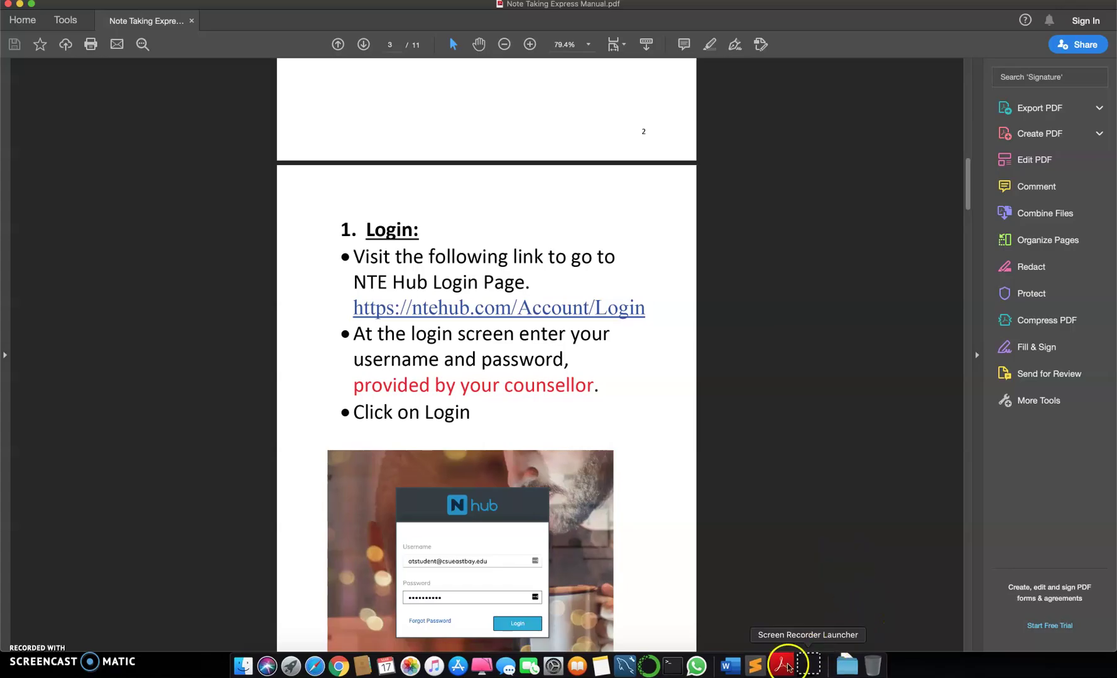
{"action": "left_click", "coordinate": [736, 666]}
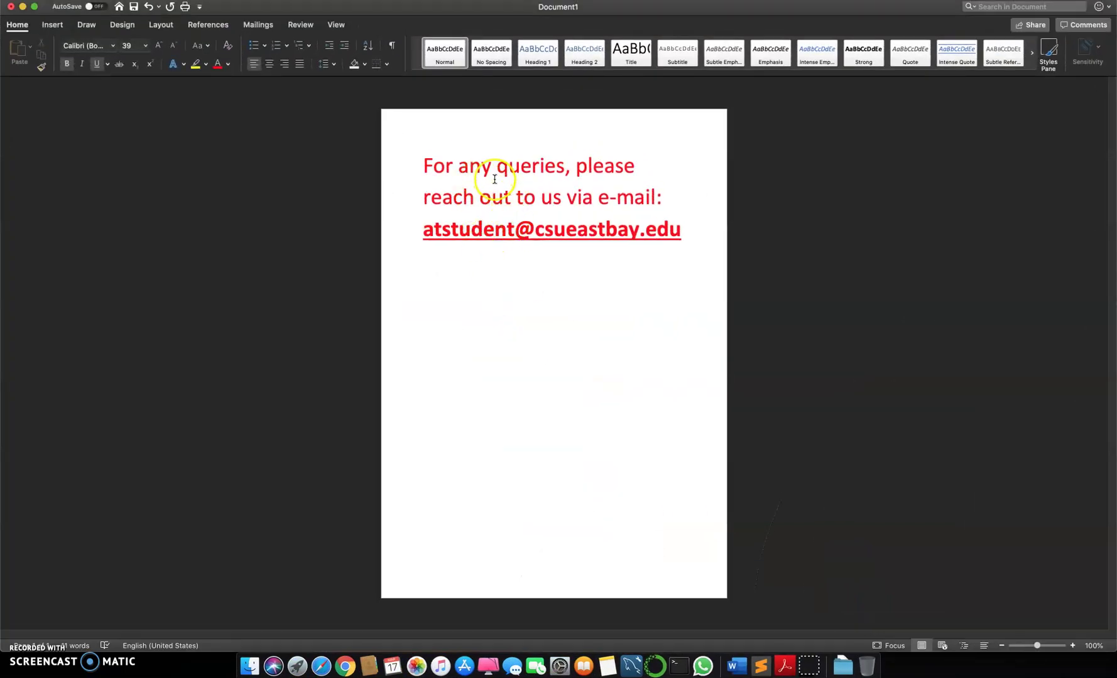
{"action": "left_click_drag", "start_coordinate": [417, 232], "coordinate": [468, 238]}
{"action": "left_click", "coordinate": [662, 283]}
{"action": "left_click", "coordinate": [475, 285]}
{"action": "double_click", "coordinate": [427, 228]}
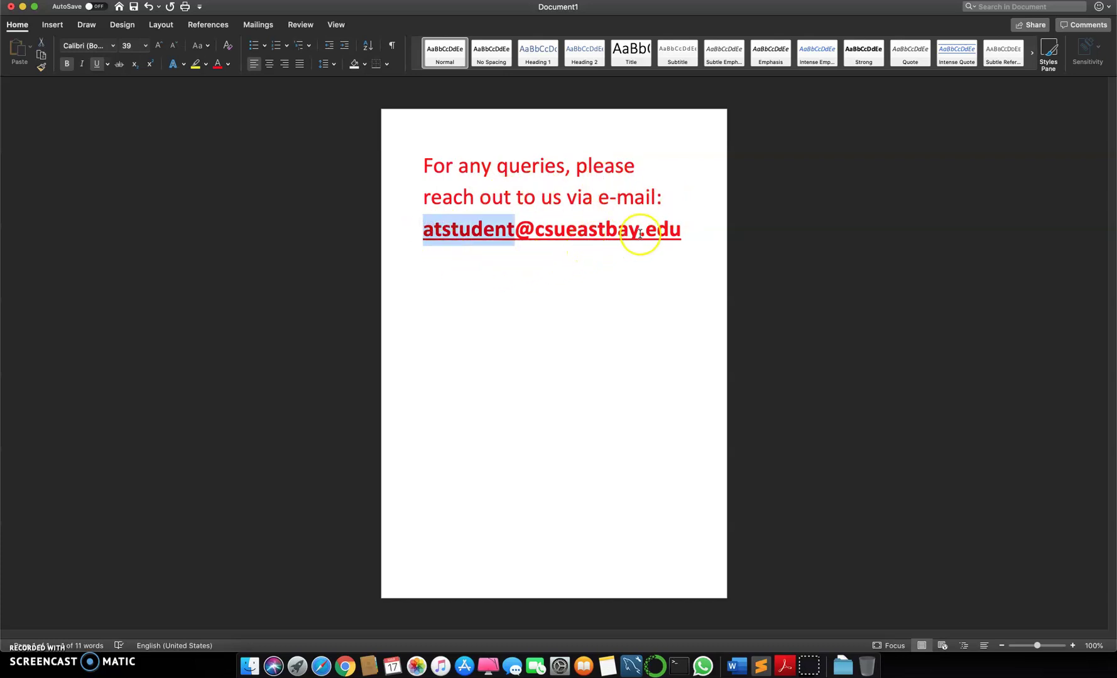